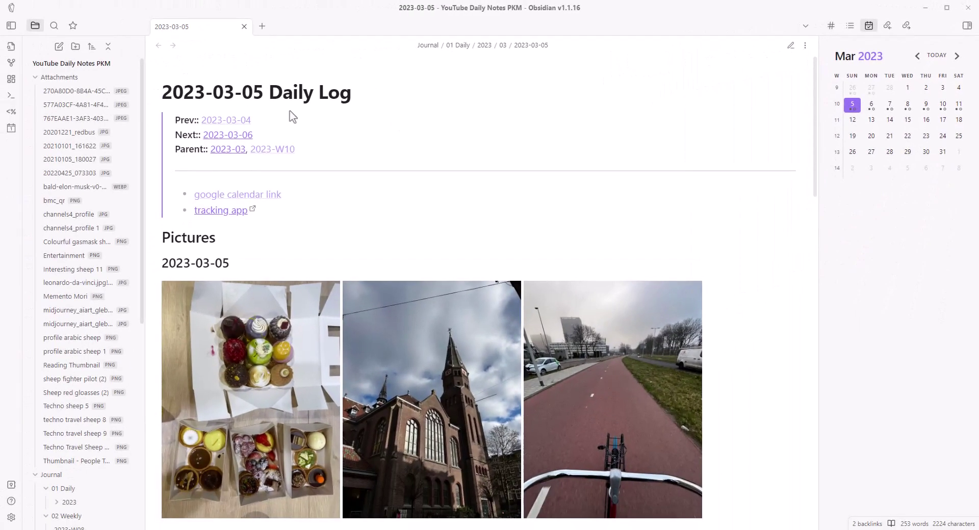
# Step: Scroll through the 2023-03-05 daily log to review its contents
pyautogui.scroll(-1, 401, 127)
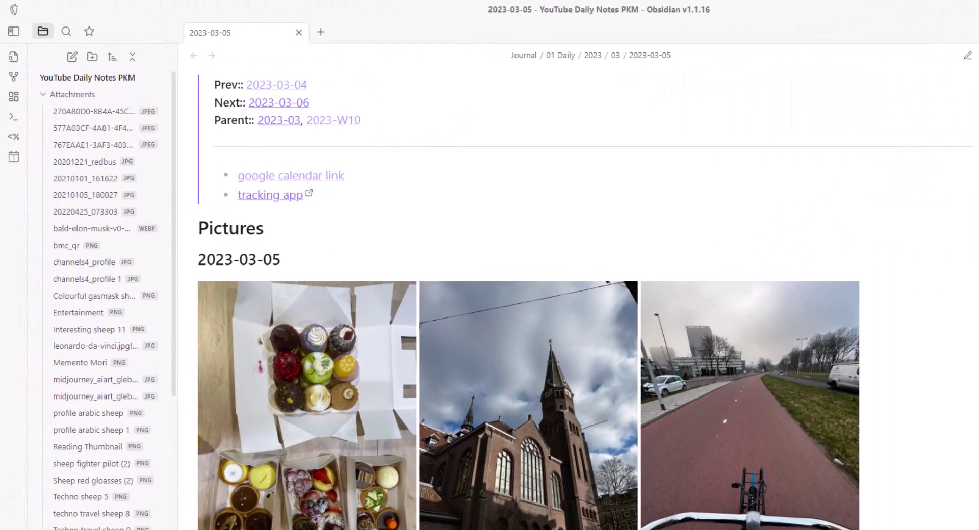
pyautogui.scroll(-3, 400, 208)
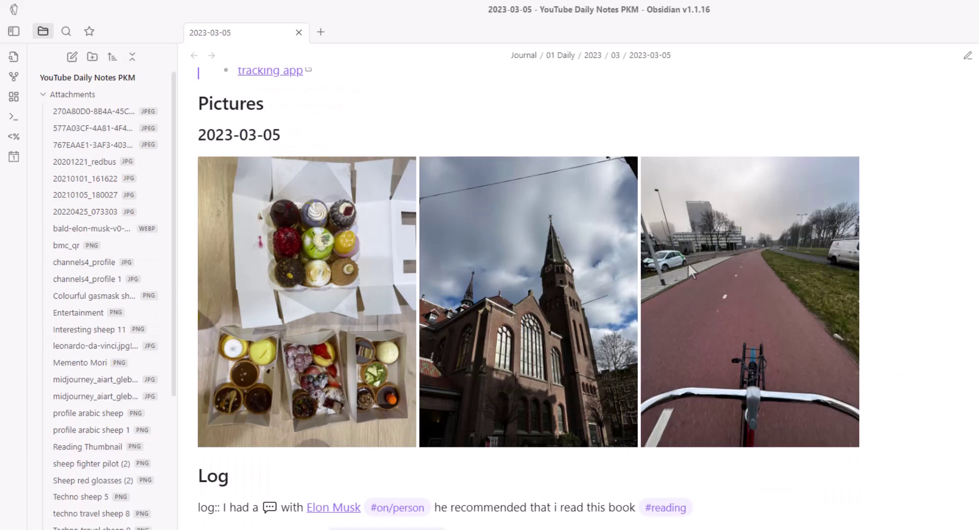
pyautogui.scroll(-3, 687, 262)
pyautogui.scroll(-3, 604, 286)
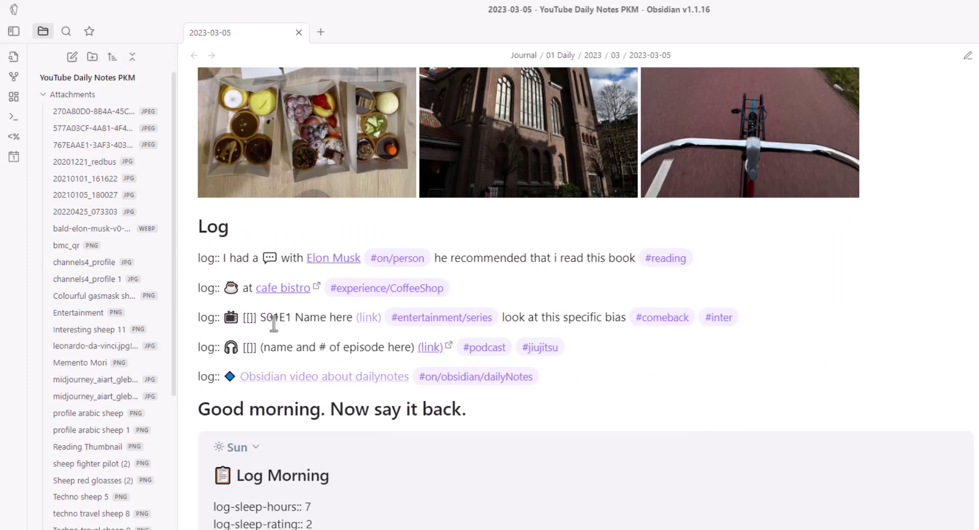
pyautogui.scroll(-2, 472, 346)
pyautogui.scroll(-1, 472, 346)
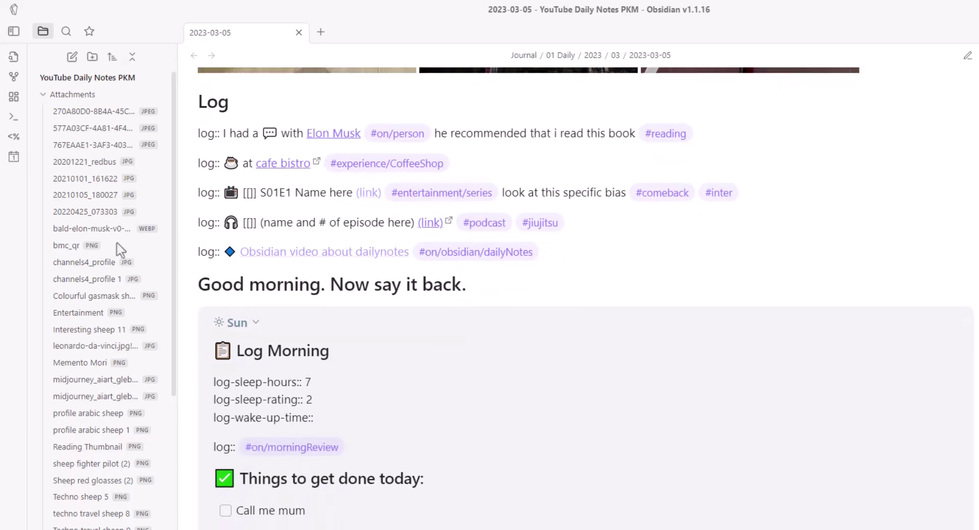
pyautogui.scroll(-1, 846, 119)
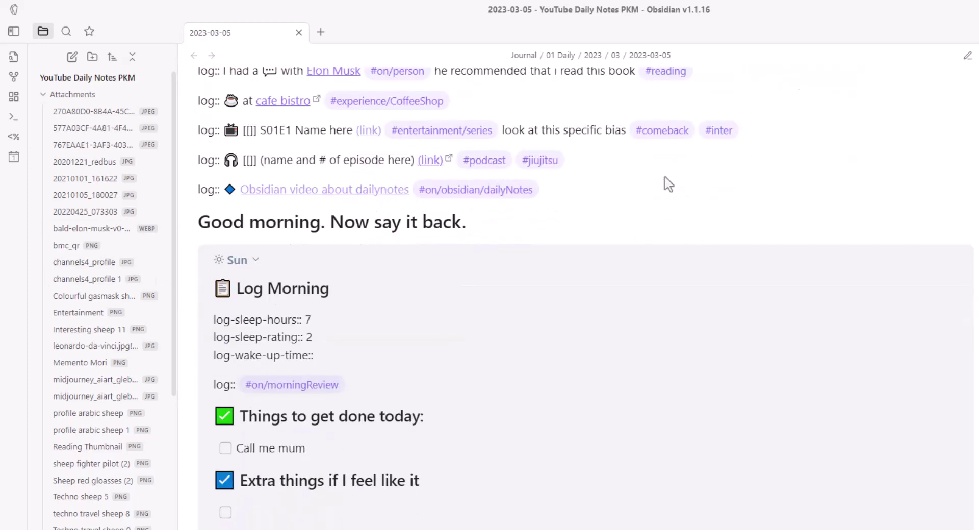
pyautogui.scroll(-2, 413, 218)
pyautogui.scroll(1, 280, 120)
pyautogui.scroll(1, 212, 272)
pyautogui.scroll(-1, 419, 262)
pyautogui.scroll(-2, 339, 300)
pyautogui.scroll(-2, 345, 296)
pyautogui.scroll(-2, 256, 206)
pyautogui.scroll(-2, 256, 207)
pyautogui.scroll(1, 328, 338)
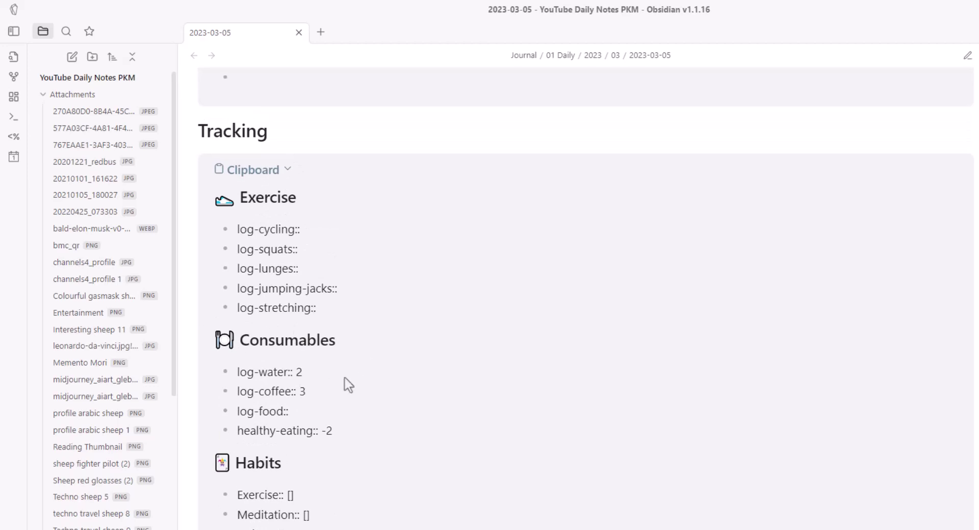
pyautogui.scroll(-2, 318, 367)
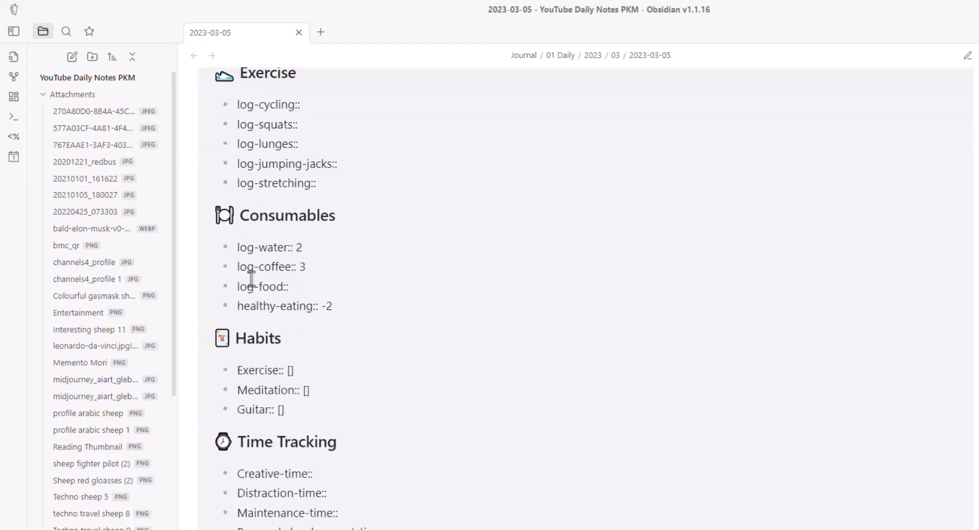
pyautogui.scroll(-1, 293, 272)
pyautogui.scroll(-3, 373, 259)
pyautogui.scroll(-2, 357, 271)
pyautogui.scroll(4, 306, 265)
pyautogui.scroll(2, 331, 232)
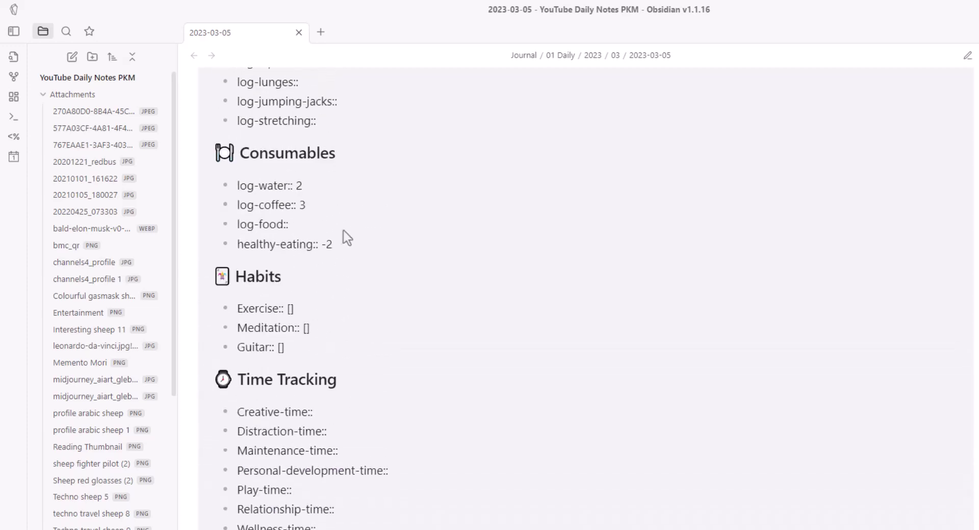
pyautogui.scroll(-4, 330, 306)
pyautogui.scroll(-2, 306, 387)
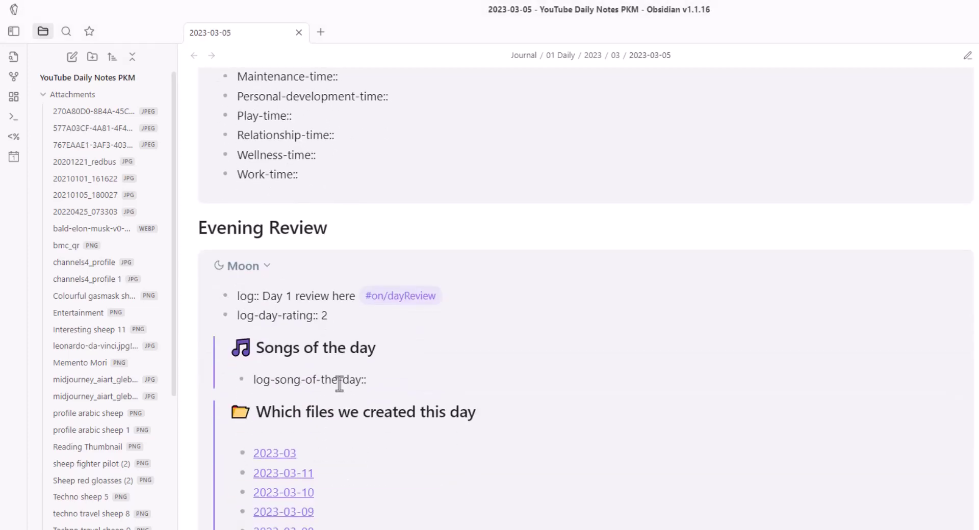
pyautogui.scroll(4, 332, 408)
pyautogui.scroll(-1, 306, 434)
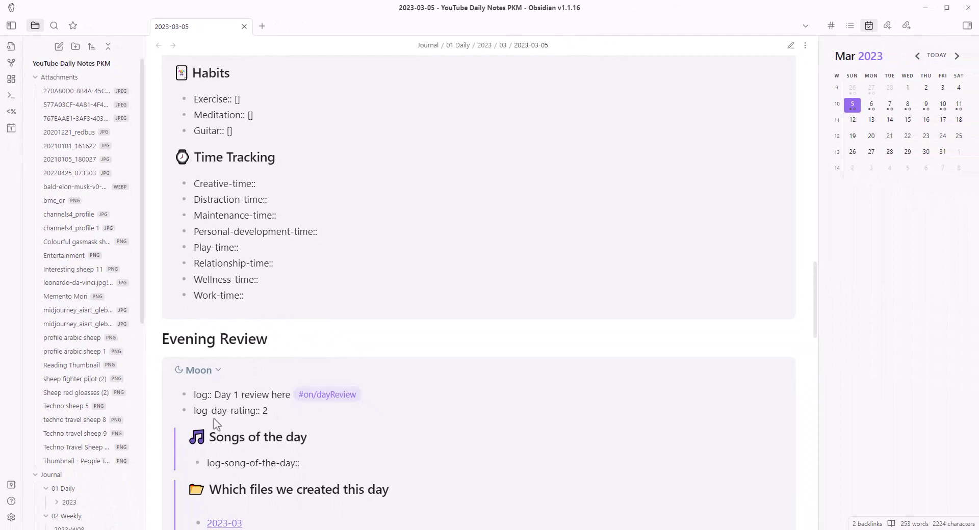
pyautogui.scroll(5, 282, 366)
pyautogui.scroll(5, 326, 275)
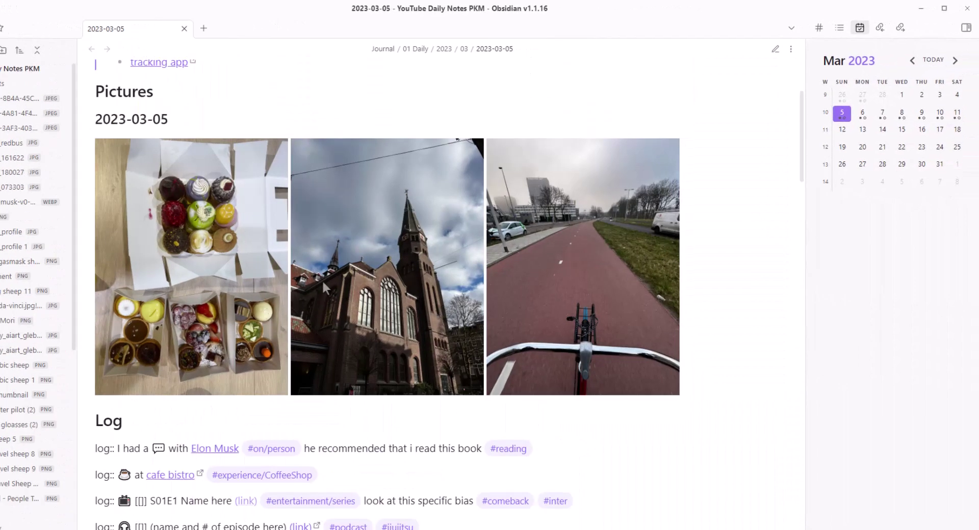
# Step: Open the 2023-03-06 daily log from the calendar and look through it
pyautogui.click(871, 105)
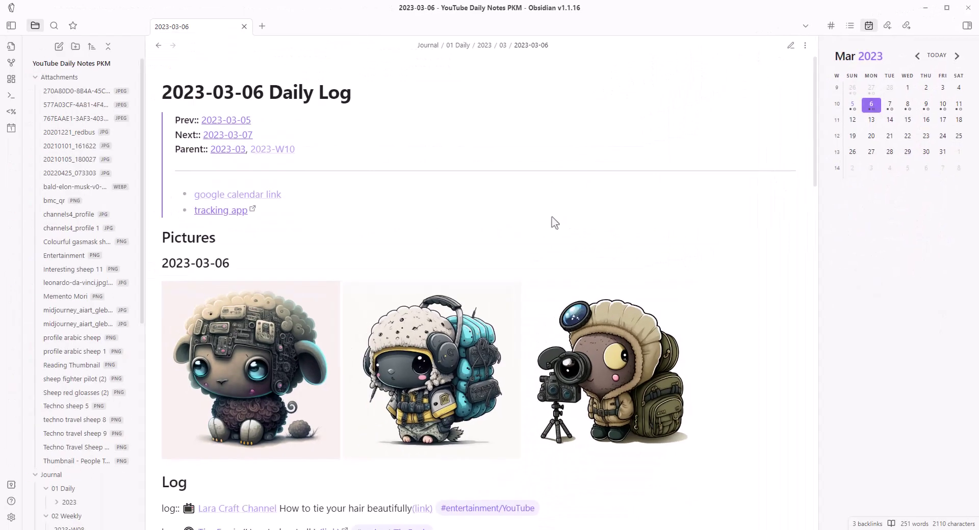
pyautogui.scroll(-4, 652, 197)
pyautogui.scroll(-4, 652, 197)
pyautogui.scroll(7, 655, 204)
pyautogui.scroll(2, 656, 207)
# Step: Step through the daily notes for March 7 to March 11
pyautogui.click(890, 105)
pyautogui.click(907, 106)
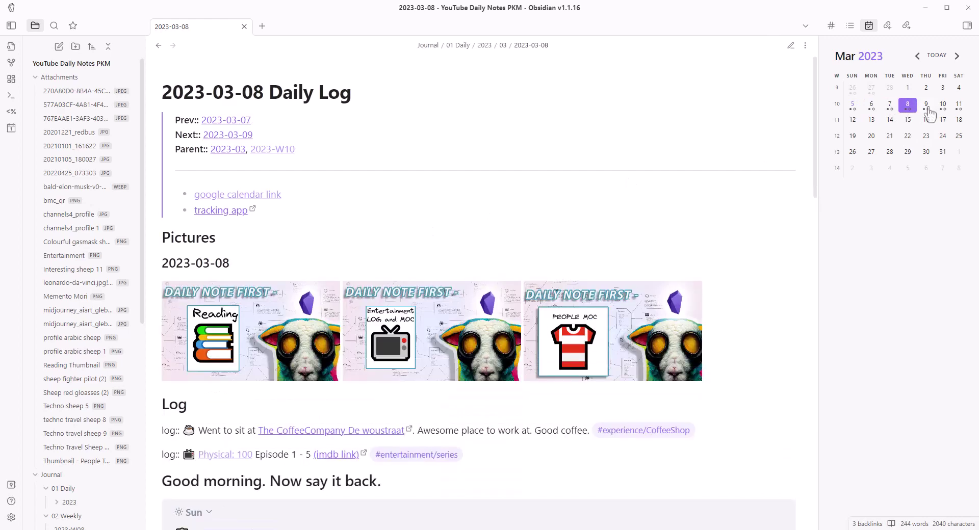
pyautogui.click(925, 108)
pyautogui.click(943, 108)
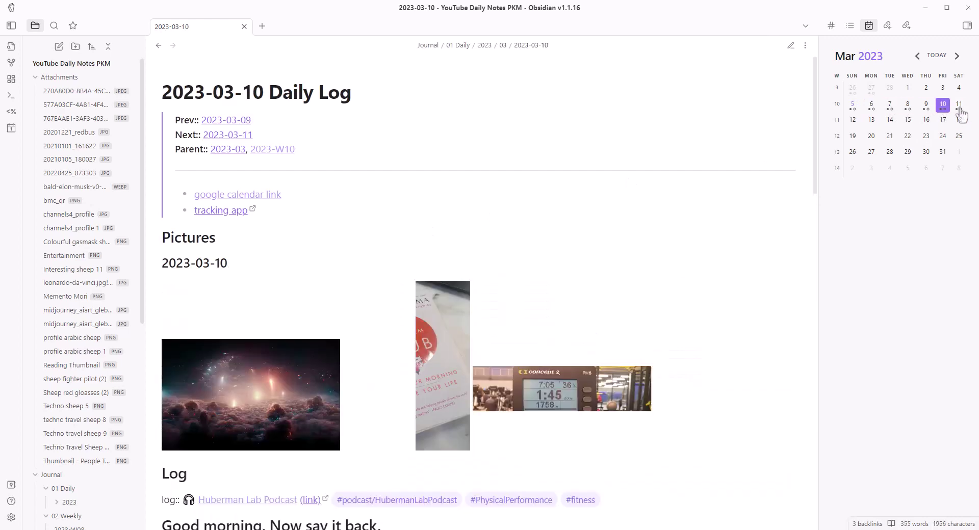
pyautogui.click(957, 106)
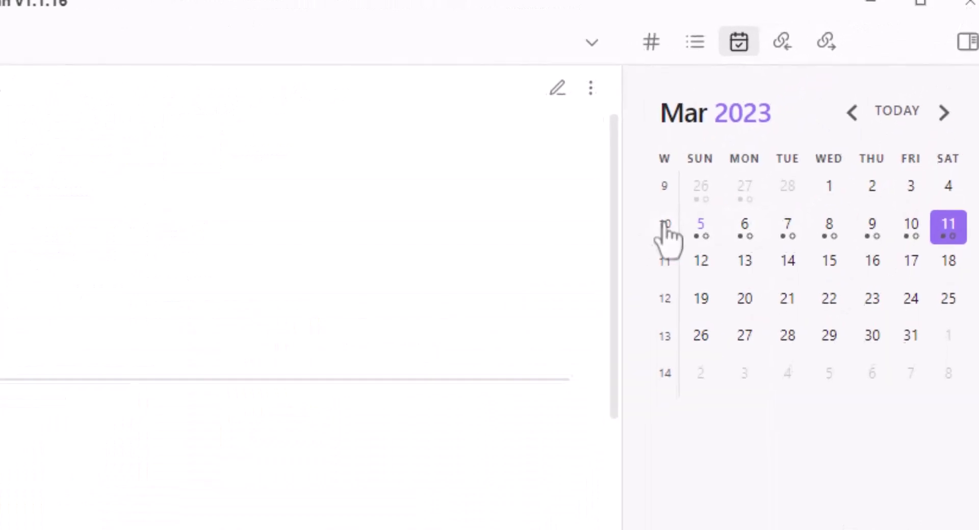
pyautogui.click(830, 108)
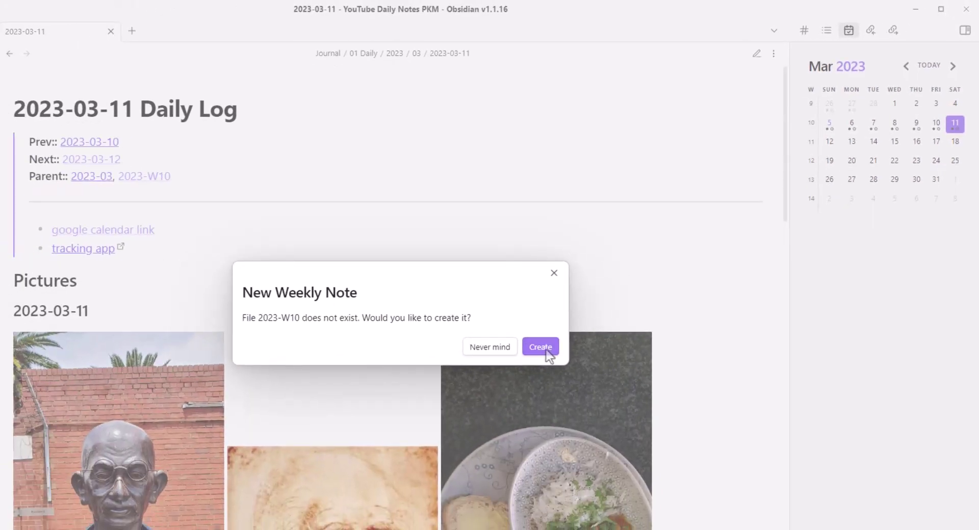
pyautogui.click(541, 347)
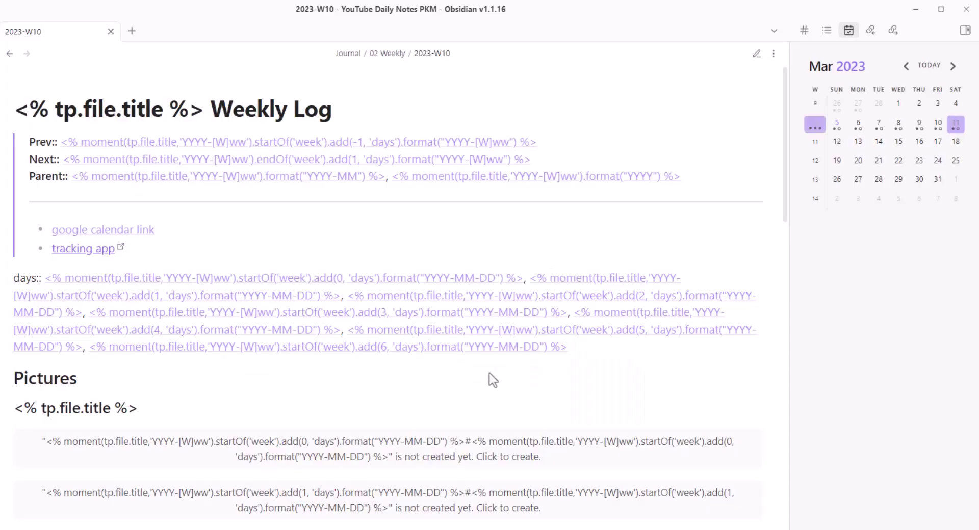
pyautogui.scroll(-5, 607, 350)
pyautogui.scroll(-6, 608, 355)
pyautogui.scroll(-5, 608, 356)
pyautogui.scroll(-5, 608, 356)
pyautogui.scroll(-5, 609, 356)
pyautogui.scroll(-3, 607, 357)
pyautogui.scroll(-4, 607, 356)
pyautogui.scroll(-3, 606, 356)
pyautogui.scroll(-4, 607, 354)
pyautogui.scroll(-3, 608, 356)
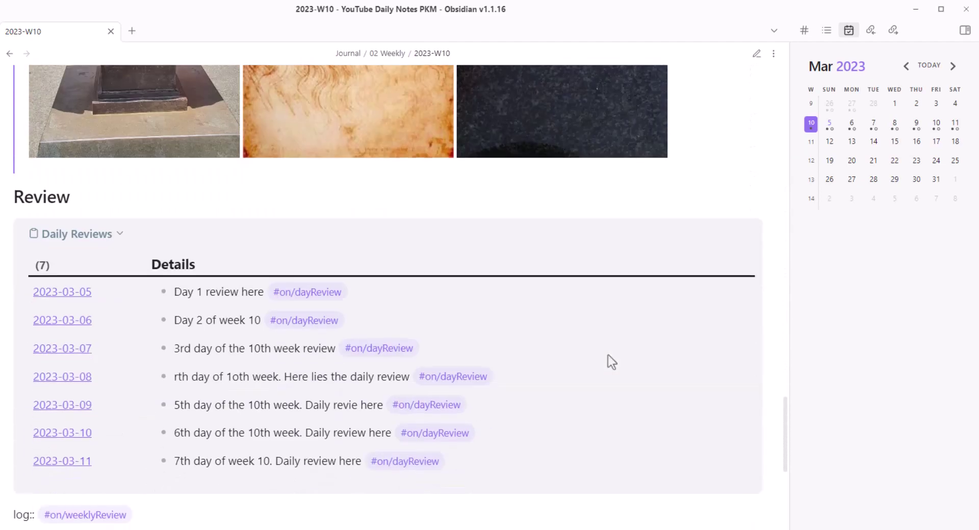
pyautogui.scroll(-3, 604, 352)
pyautogui.scroll(1, 560, 382)
pyautogui.scroll(20, 459, 484)
pyautogui.scroll(7, 232, 470)
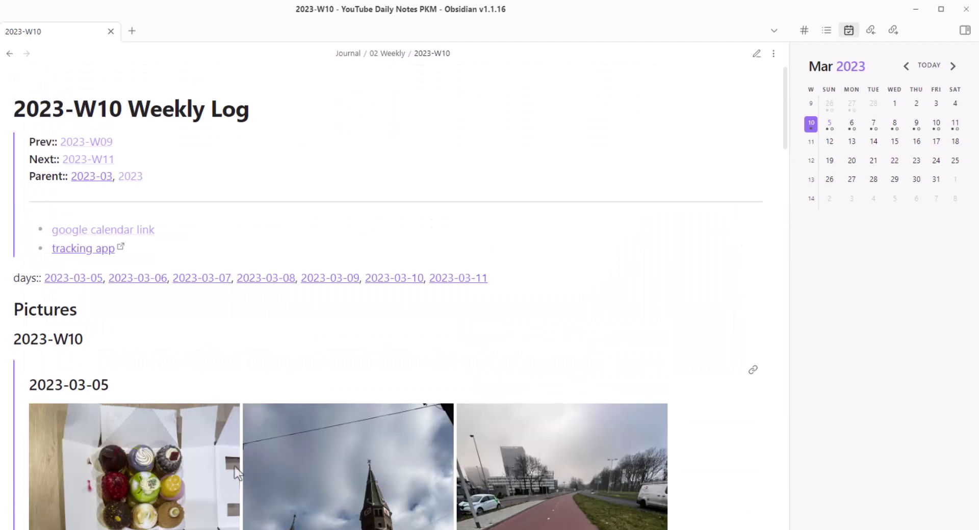
pyautogui.click(8, 309)
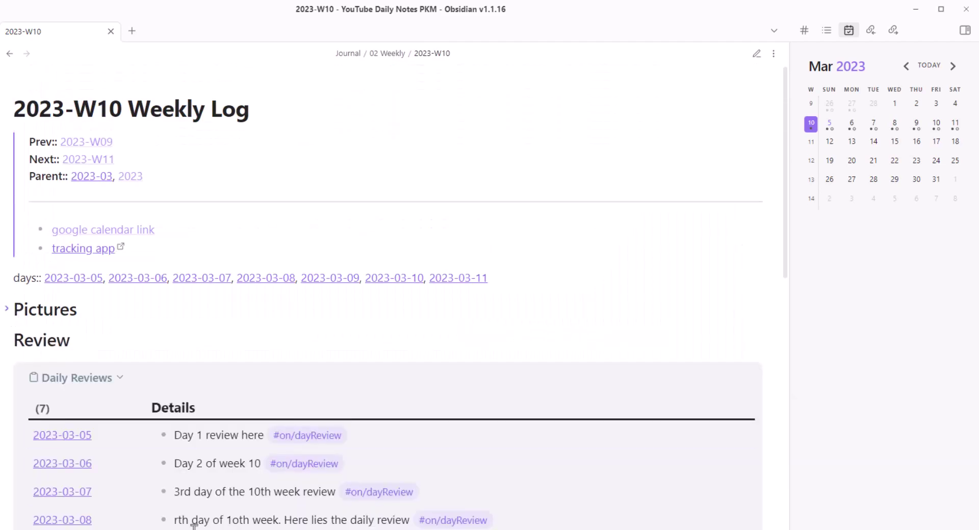
pyautogui.scroll(-2, 48, 223)
pyautogui.scroll(-1, 50, 228)
pyautogui.scroll(-1, 49, 226)
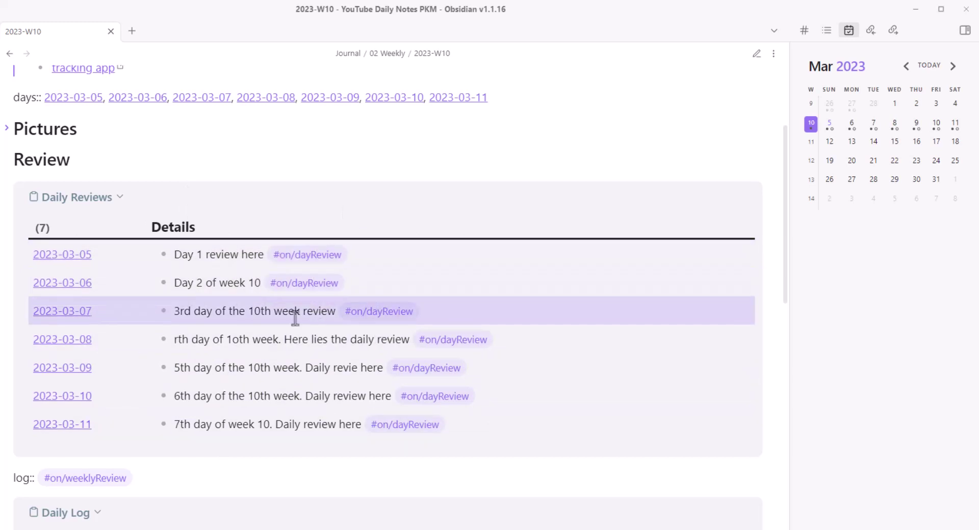
pyautogui.scroll(-1, 284, 363)
pyautogui.scroll(-2, 290, 354)
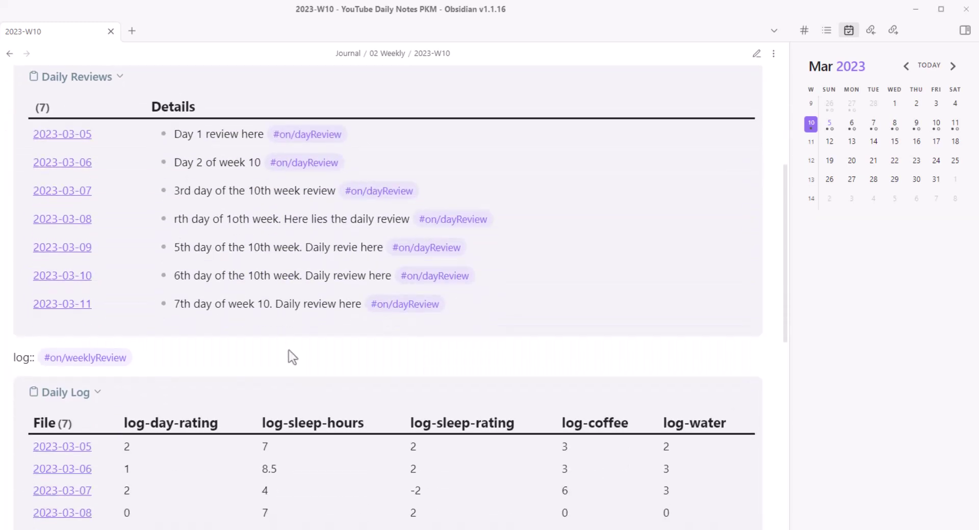
pyautogui.scroll(-3, 314, 251)
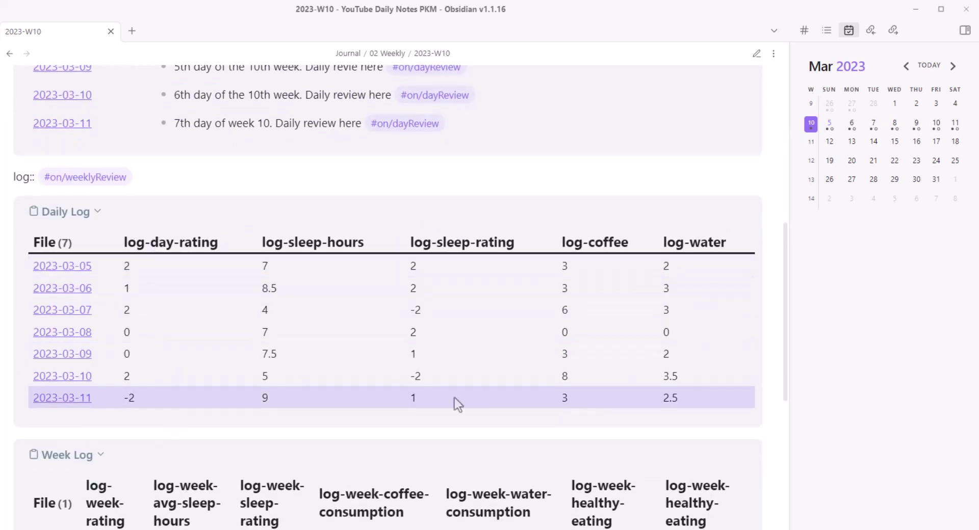
pyautogui.scroll(-2, 448, 393)
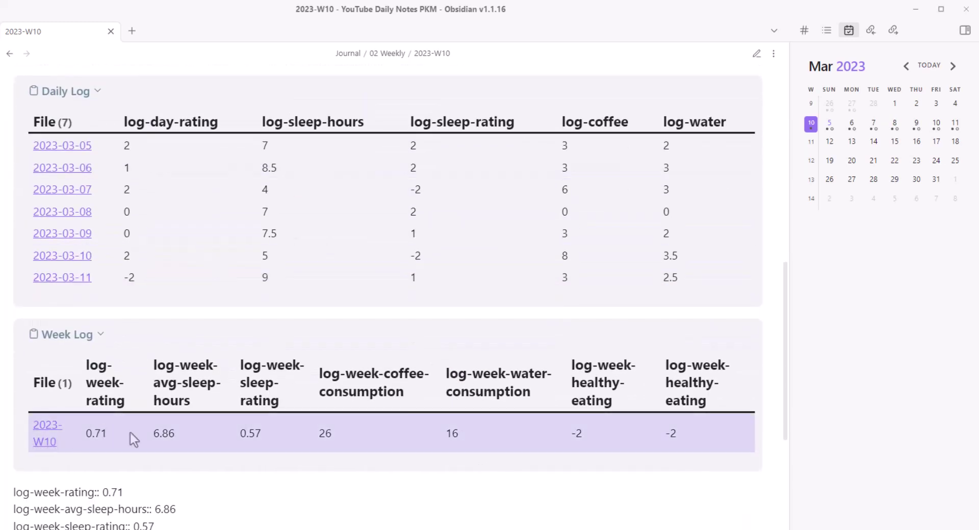
pyautogui.scroll(1, 663, 451)
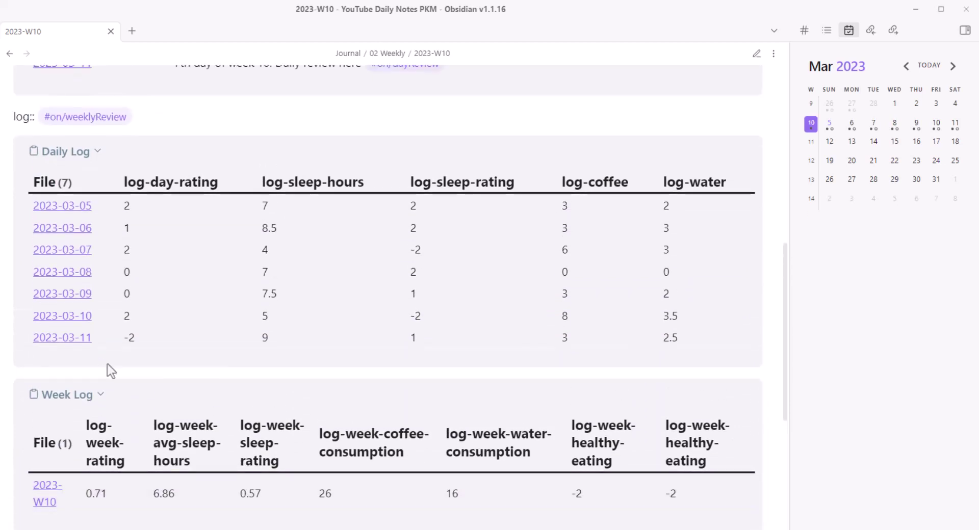
# Step: Expand the People list, visit the Elon Musk note, and return to 2023-W10
pyautogui.scroll(-2, 456, 291)
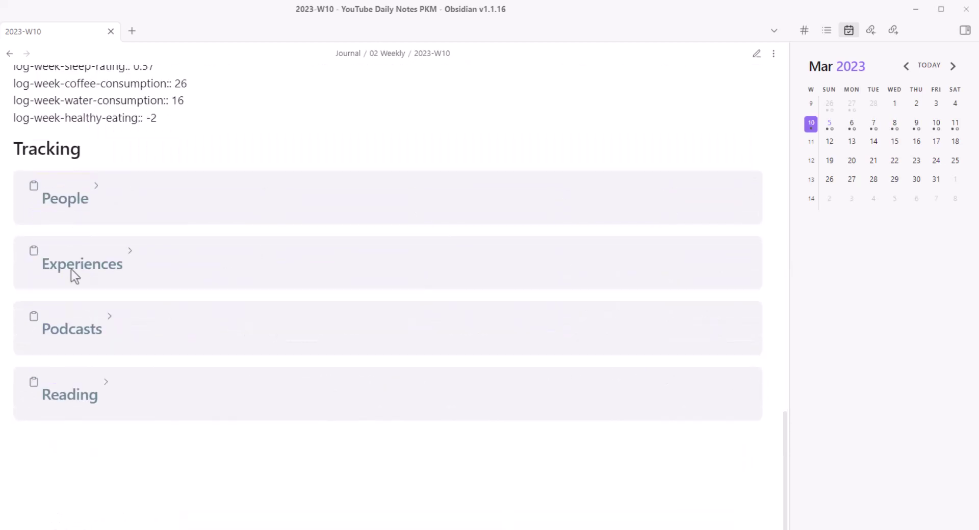
pyautogui.scroll(-7, 79, 258)
pyautogui.click(96, 167)
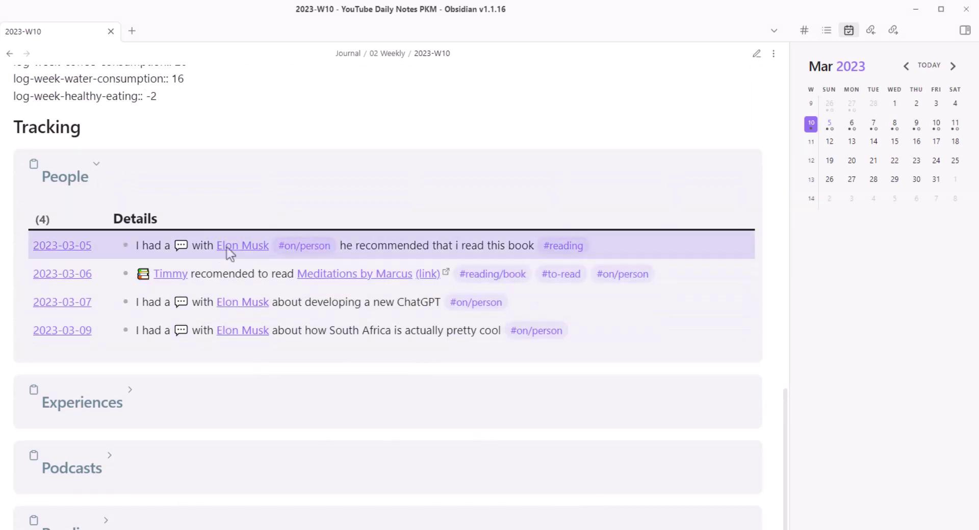
pyautogui.click(243, 246)
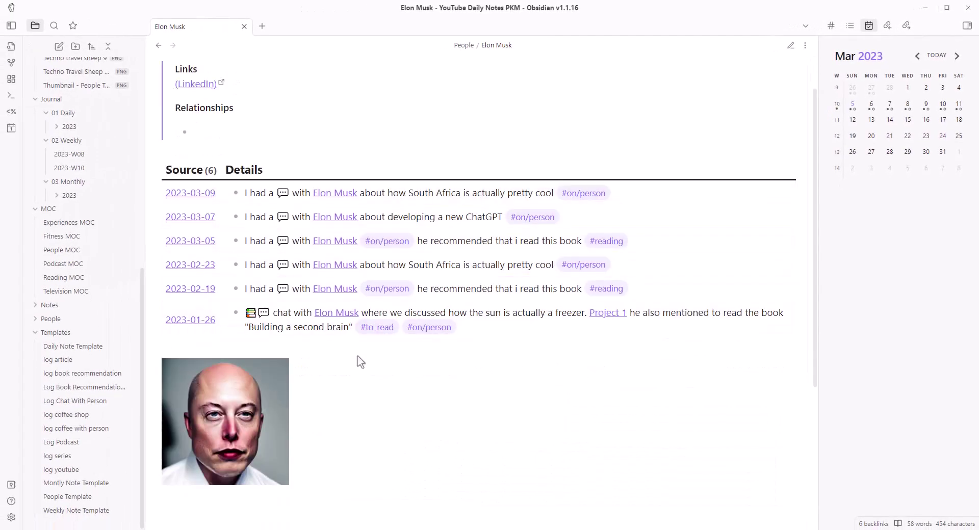
pyautogui.click(158, 45)
pyautogui.scroll(-2, 561, 296)
pyautogui.scroll(2, 345, 373)
# Step: Expand the Experiences, Podcasts and Reading tracking lists
pyautogui.click(289, 415)
pyautogui.scroll(-4, 289, 415)
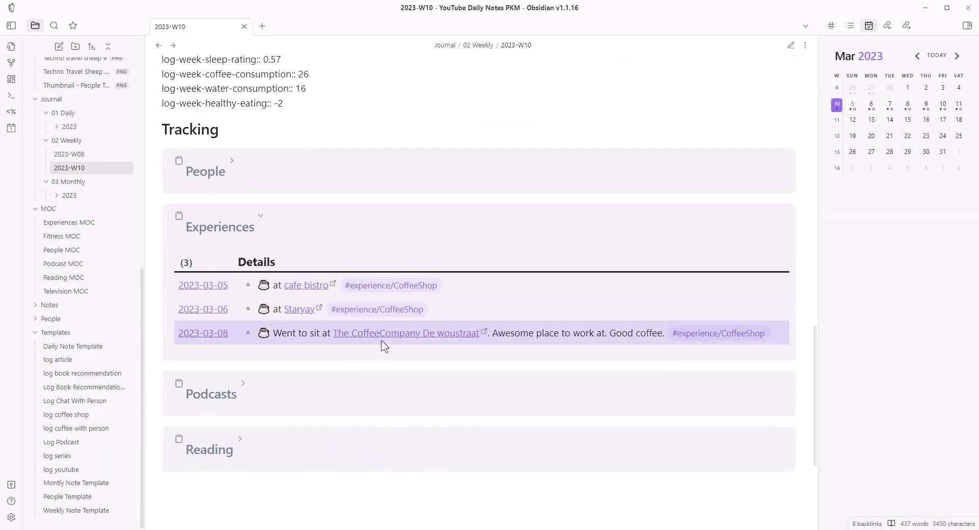
pyautogui.scroll(-1, 306, 339)
pyautogui.click(246, 332)
pyautogui.scroll(-3, 319, 343)
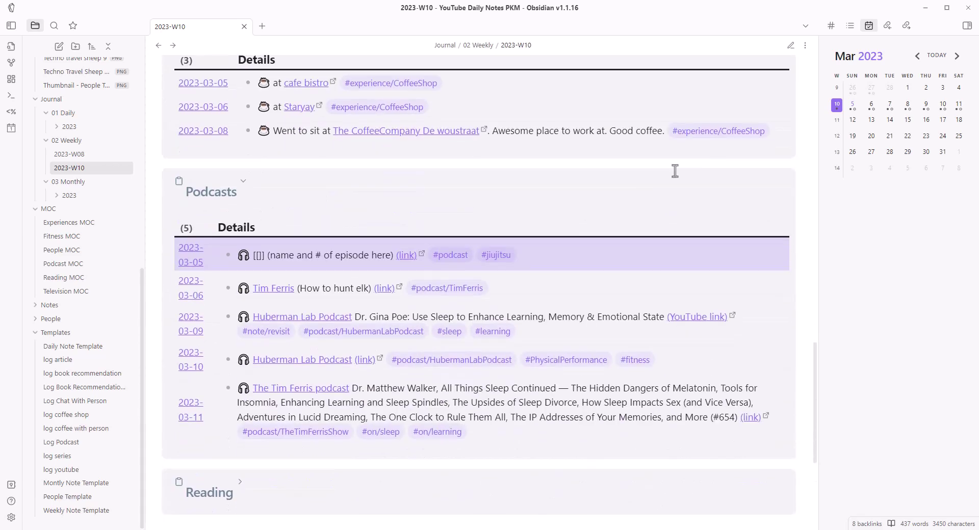
pyautogui.scroll(-3, 387, 334)
pyautogui.scroll(2, 343, 219)
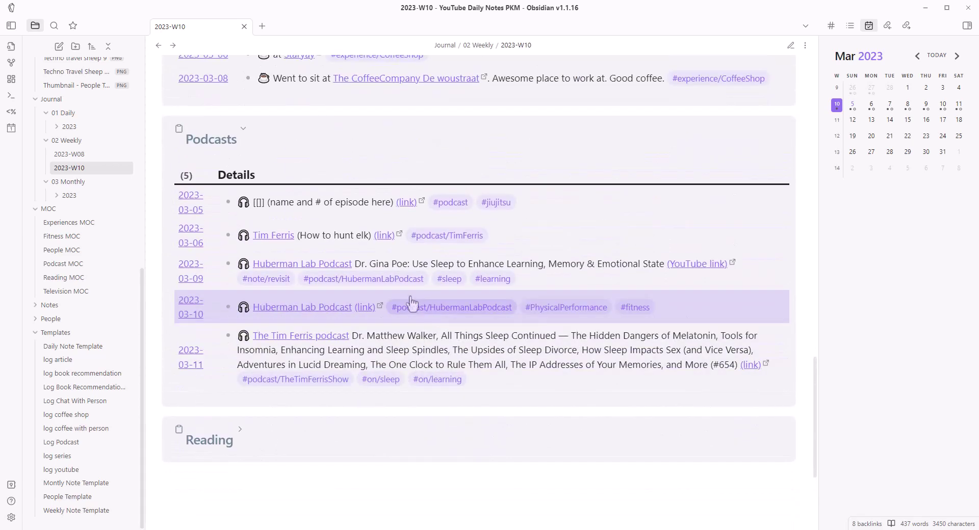
pyautogui.click(241, 428)
pyautogui.scroll(-4, 405, 419)
pyautogui.scroll(5, 492, 330)
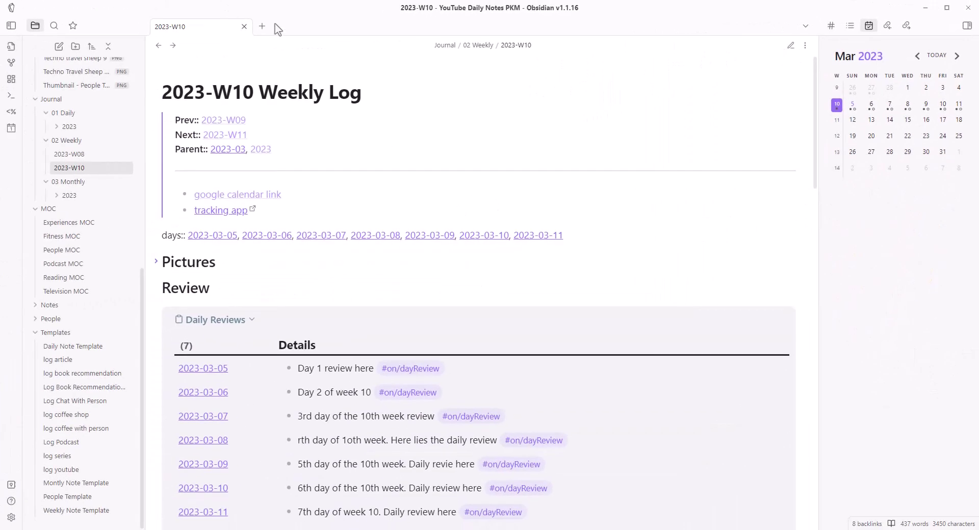
# Step: In a new tab, open the 2023-03 monthly note via the 'month' command, in reading view
pyautogui.click(262, 26)
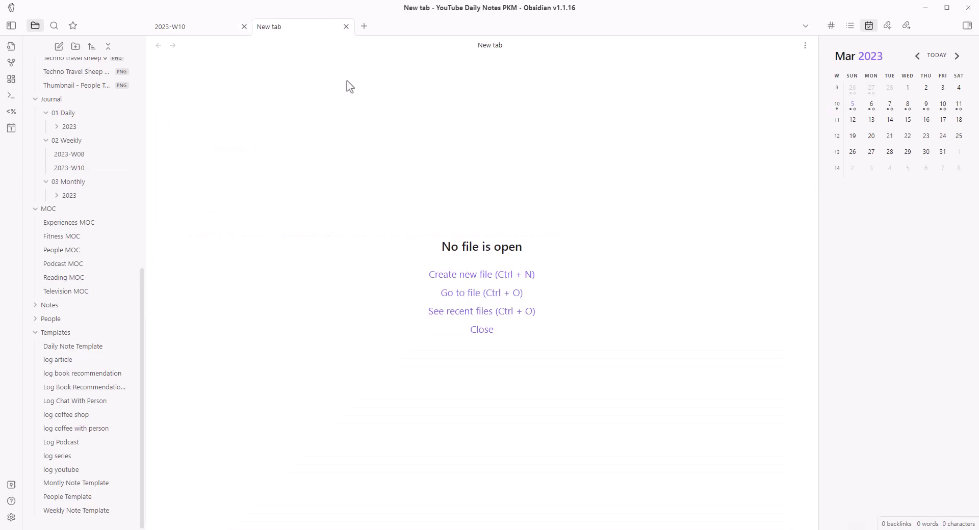
pyautogui.hotkey('ctrl', 'p')
pyautogui.write('month')
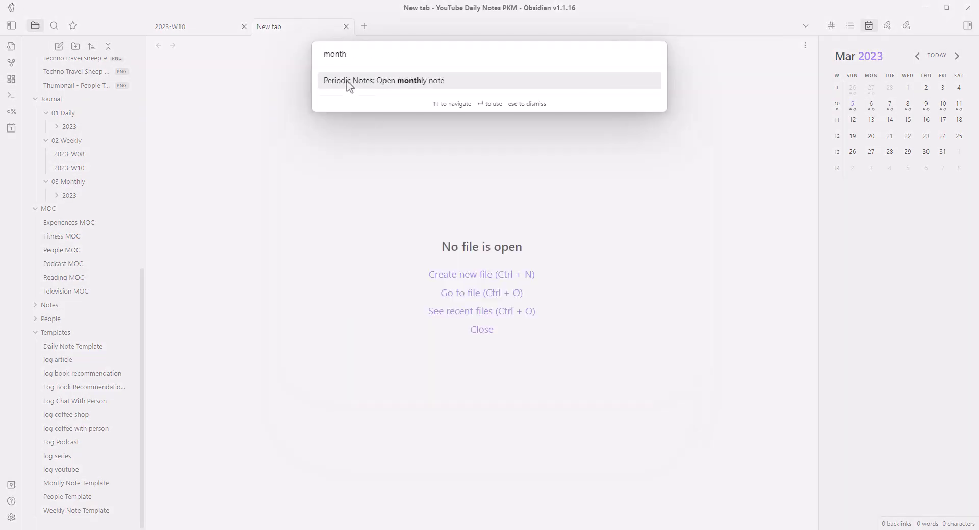
pyautogui.press('Return')
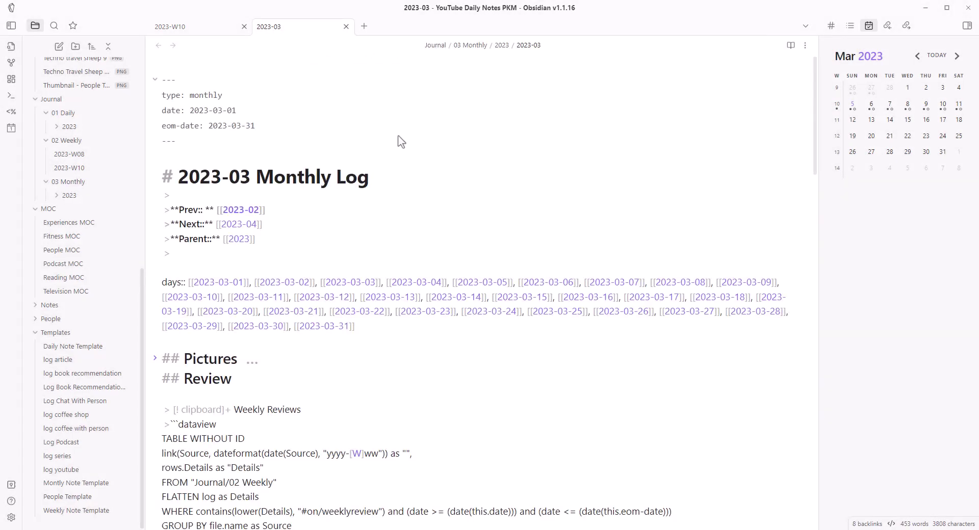
pyautogui.hotkey('ctrl', 'e')
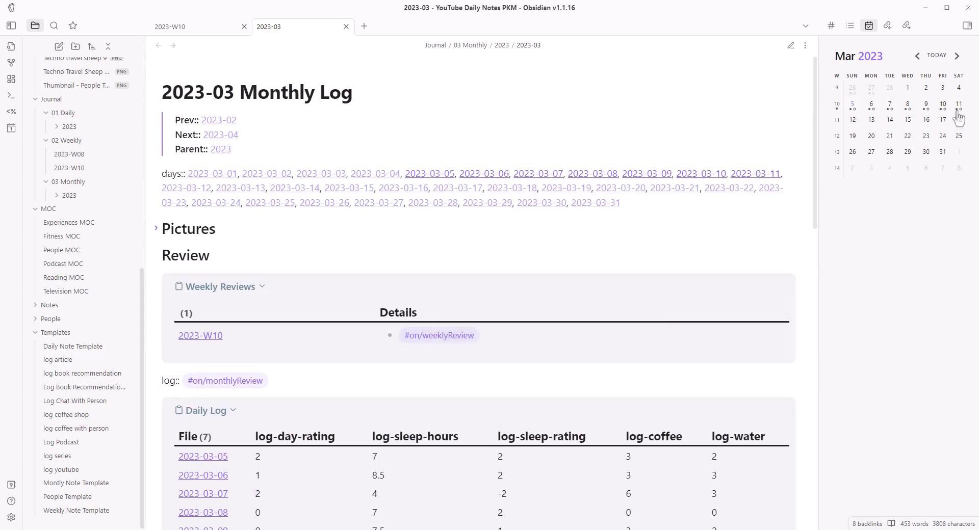
# Step: Unfold the monthly note's Pictures section and browse week 10's daily images
pyautogui.click(158, 229)
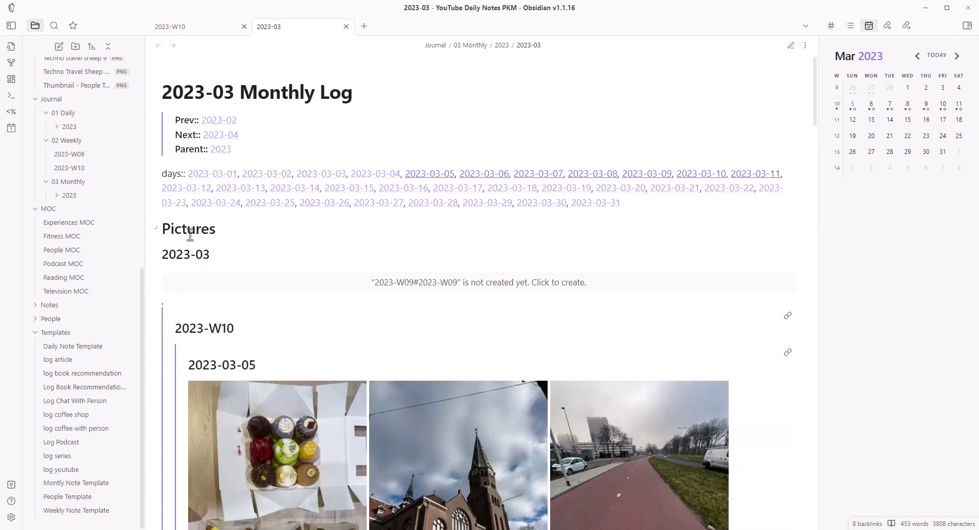
pyautogui.scroll(-2, 410, 243)
pyautogui.scroll(-2, 393, 192)
pyautogui.scroll(-5, 329, 182)
pyautogui.scroll(6, 329, 182)
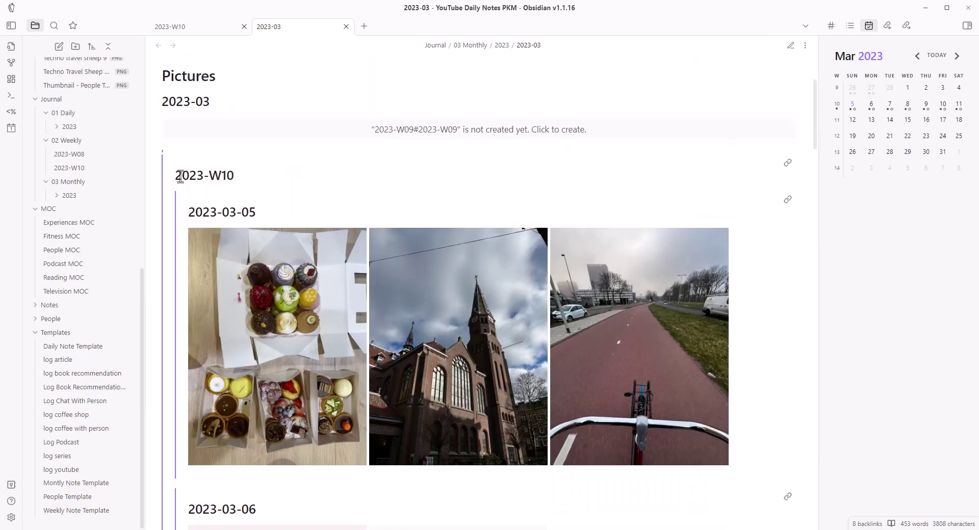
pyautogui.moveTo(179, 174); pyautogui.dragTo(246, 181)
pyautogui.scroll(-2, 247, 182)
pyautogui.scroll(-4, 288, 195)
pyautogui.scroll(-3, 290, 196)
pyautogui.scroll(10, 426, 235)
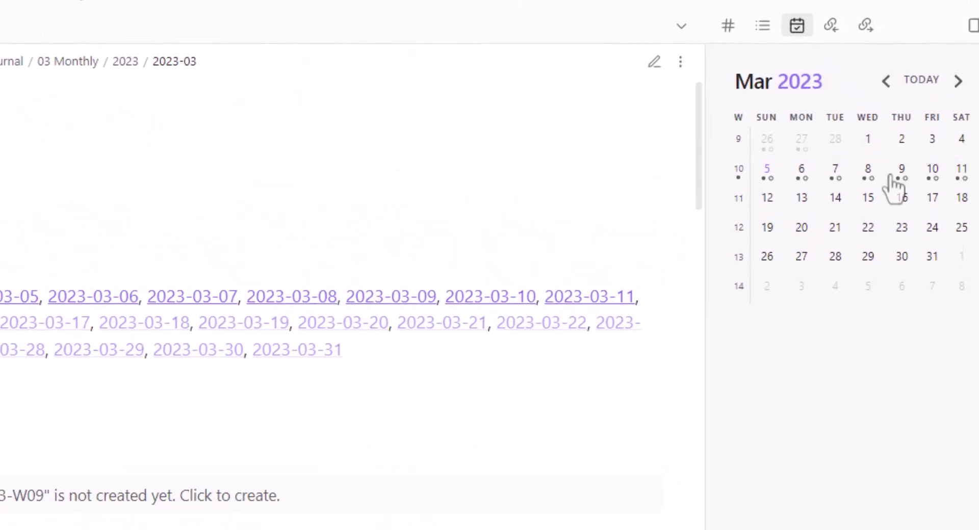
pyautogui.scroll(-5, 641, 349)
pyautogui.scroll(-5, 633, 306)
pyautogui.scroll(-5, 625, 278)
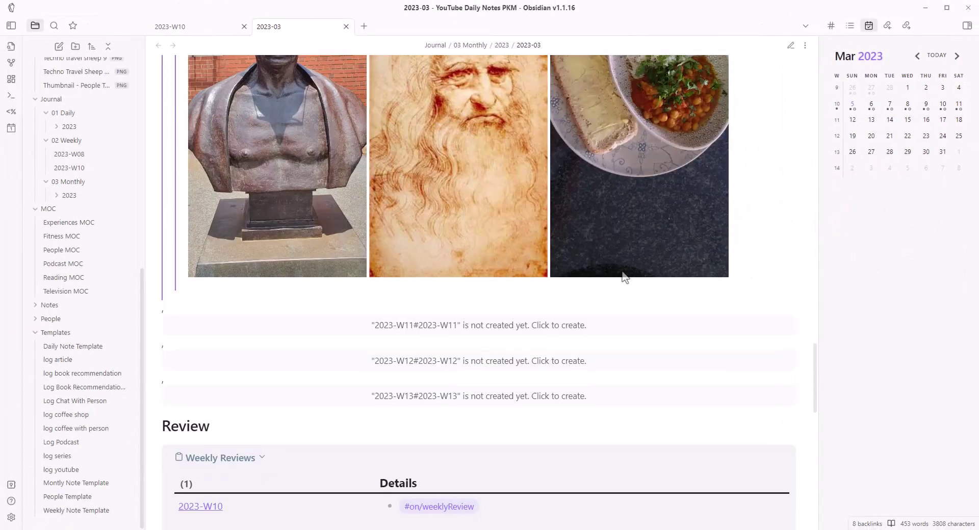
pyautogui.scroll(-5, 622, 275)
pyautogui.scroll(3, 622, 275)
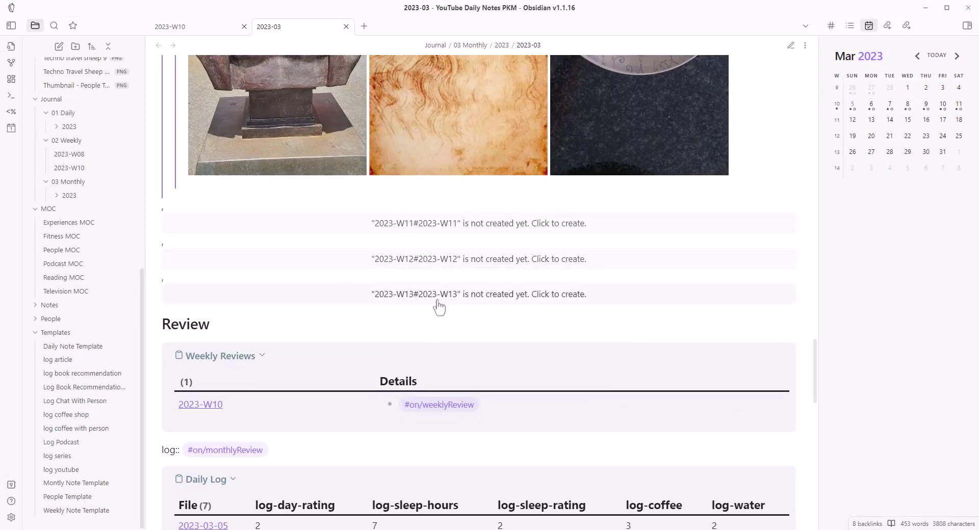
pyautogui.scroll(-3, 558, 286)
pyautogui.scroll(10, 548, 289)
pyautogui.scroll(-2, 539, 292)
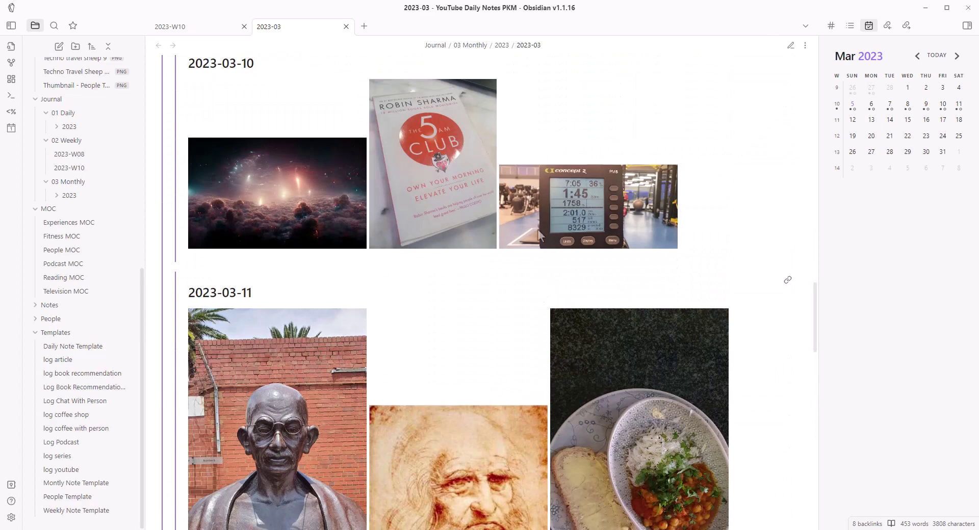
pyautogui.scroll(-5, 476, 255)
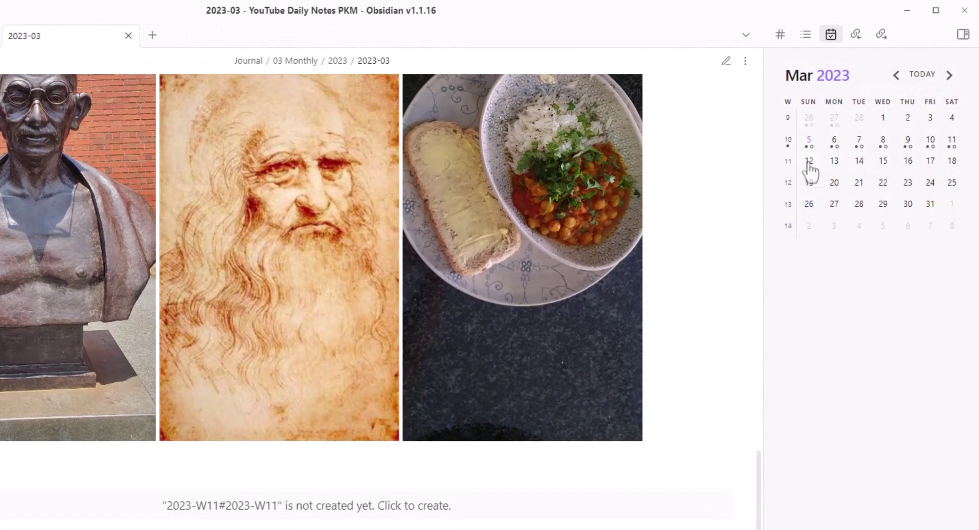
# Step: Create the 2023-03-12 daily note from the calendar
pyautogui.click(809, 162)
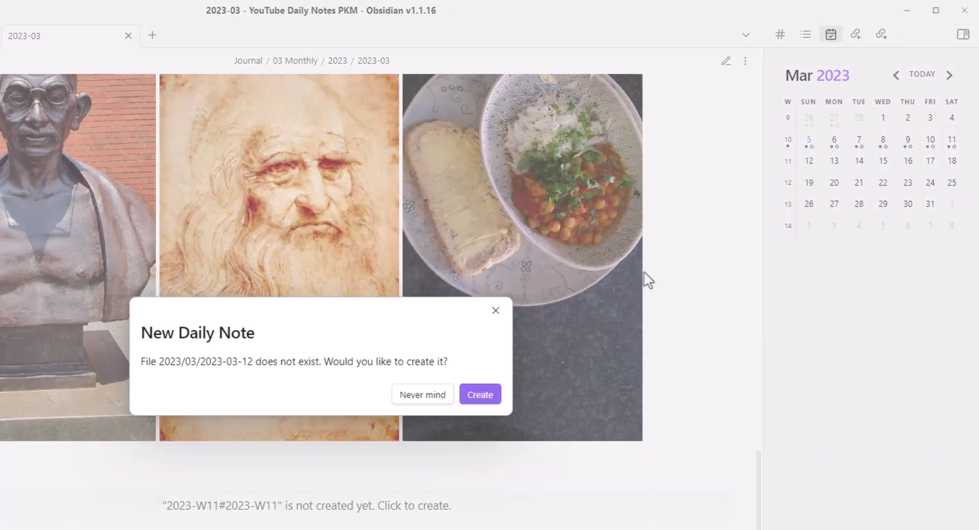
pyautogui.click(479, 393)
pyautogui.click(809, 162)
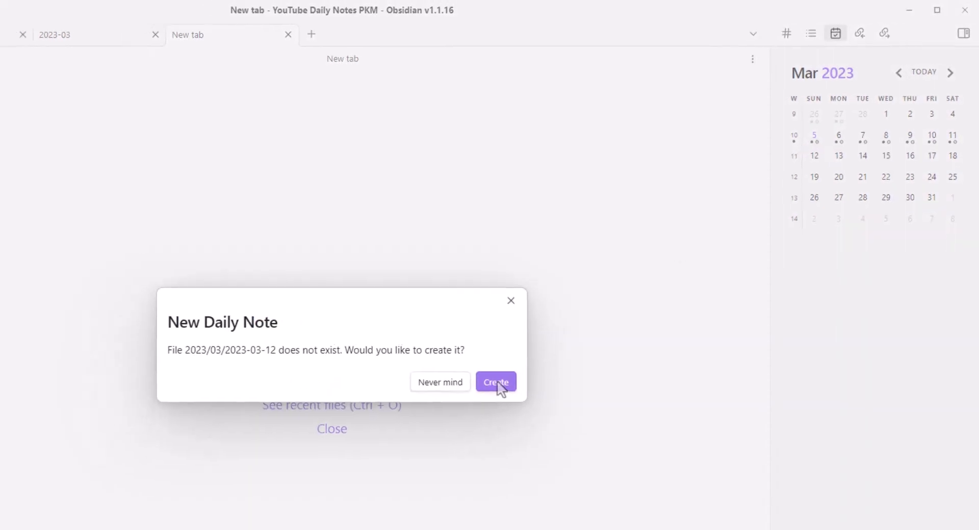
pyautogui.click(479, 394)
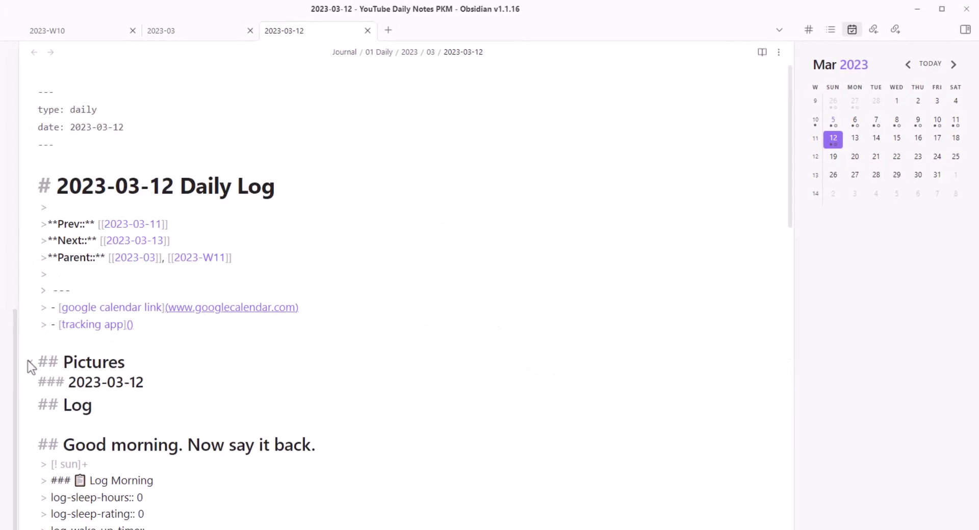
# Step: Paste three pictures, including index.jpg, under '### 2023-03-12' with |350 widths, then render
pyautogui.click(29, 362)
pyautogui.click(184, 383)
pyautogui.press('Return')
pyautogui.press('Return')
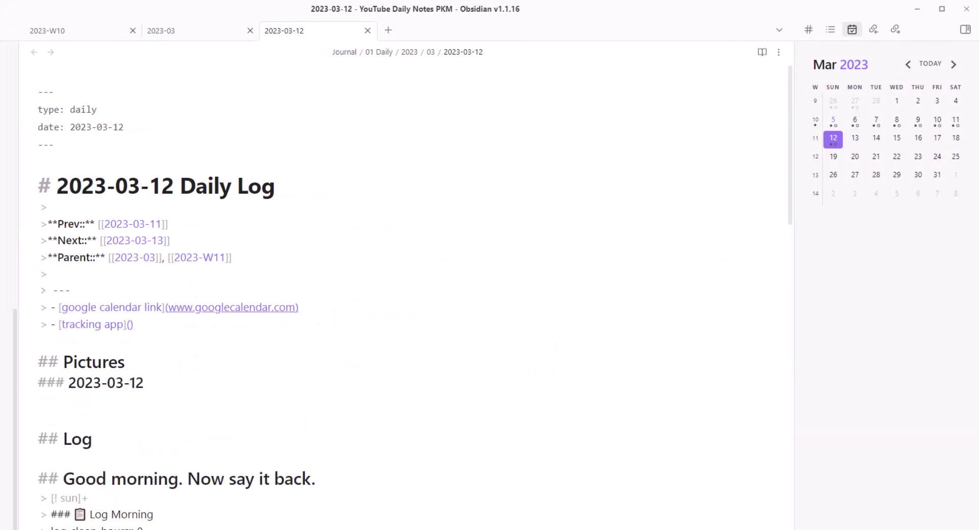
pyautogui.moveTo(91, 528)
pyautogui.mouseDown()
pyautogui.moveTo(92, 418)
pyautogui.moveTo(63, 405)
pyautogui.mouseUp()
pyautogui.hotkey('ctrl', 'z')
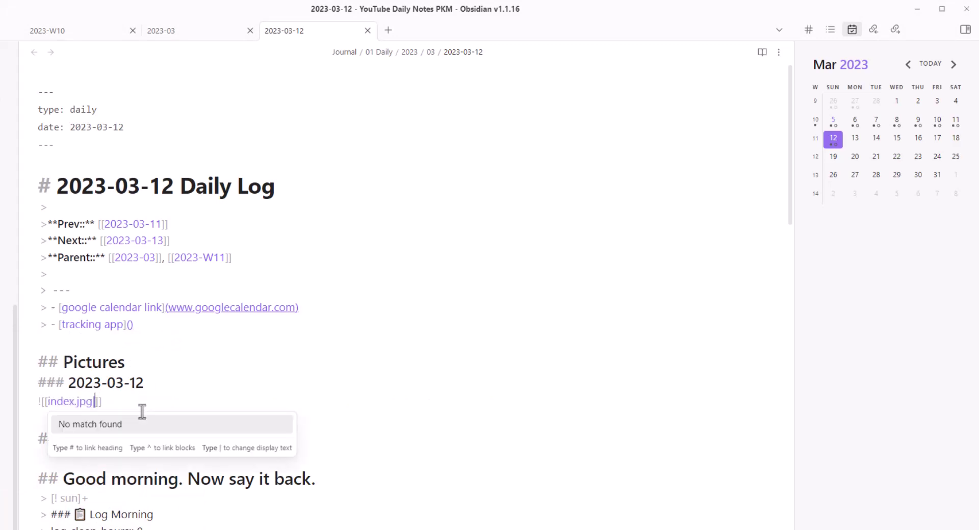
pyautogui.click(141, 404)
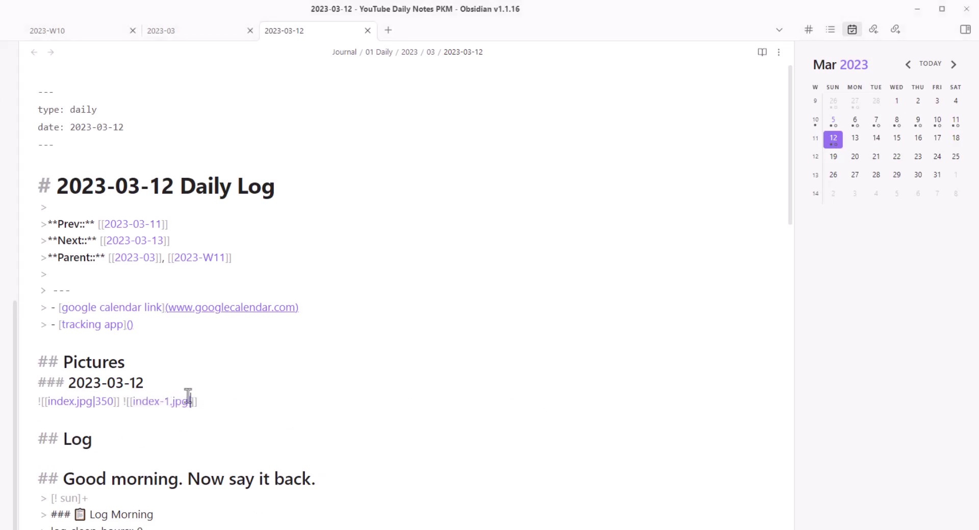
pyautogui.write('e')
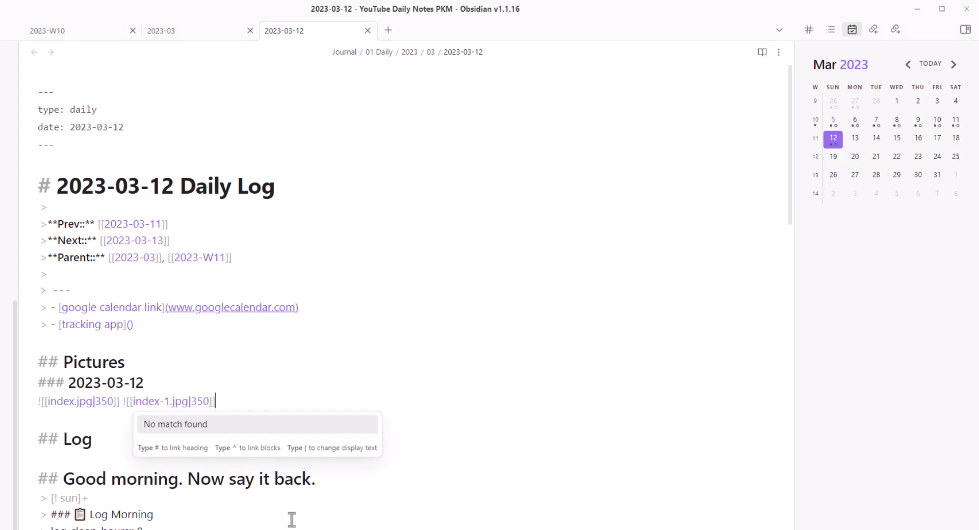
pyautogui.press('Escape')
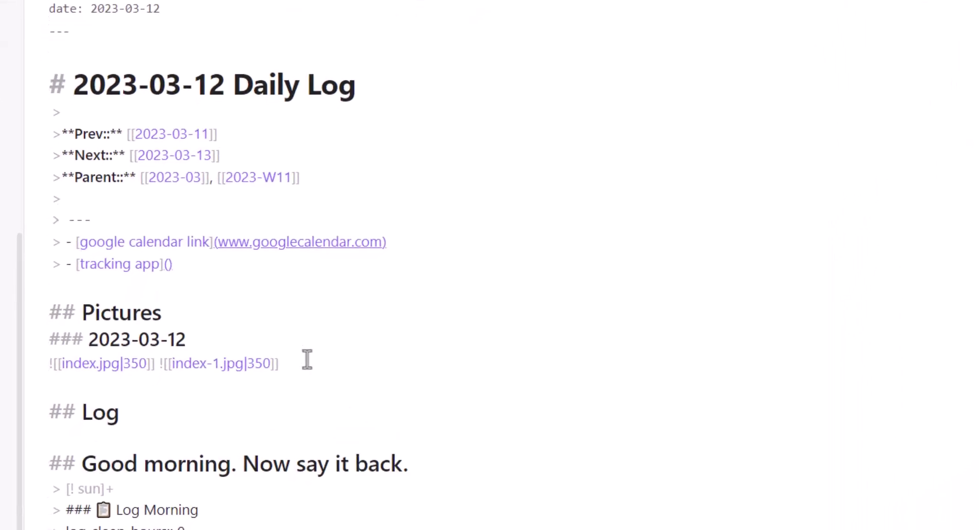
pyautogui.write('![[index 1.jpg]]')
pyautogui.write('3')
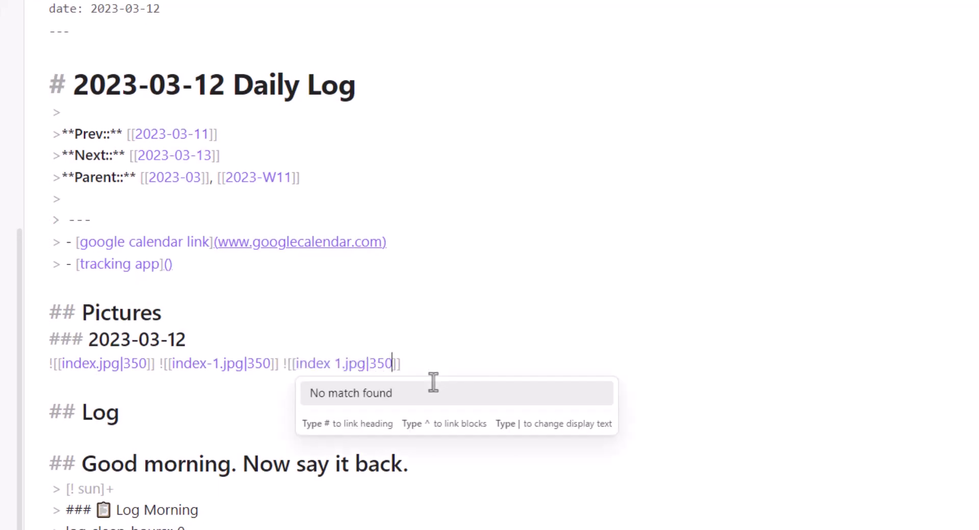
pyautogui.click(445, 361)
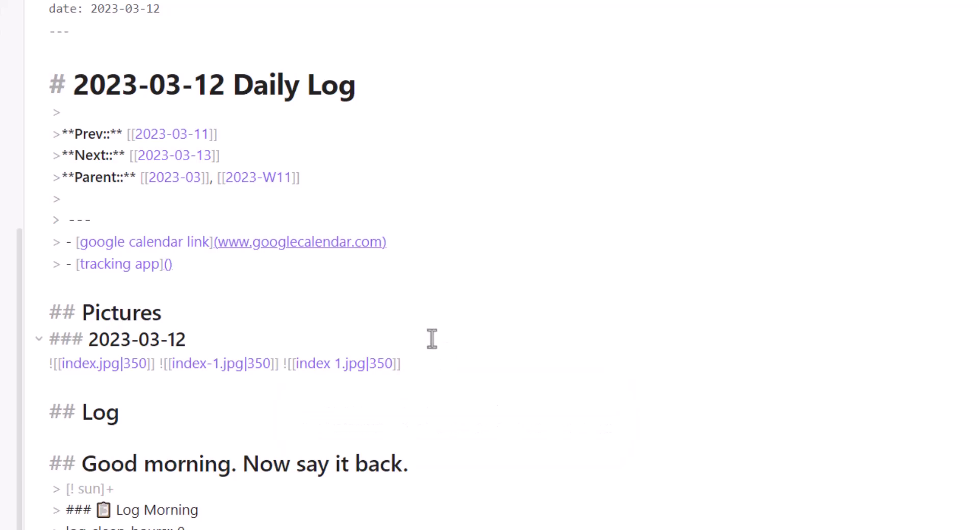
pyautogui.hotkey('ctrl', 'e')
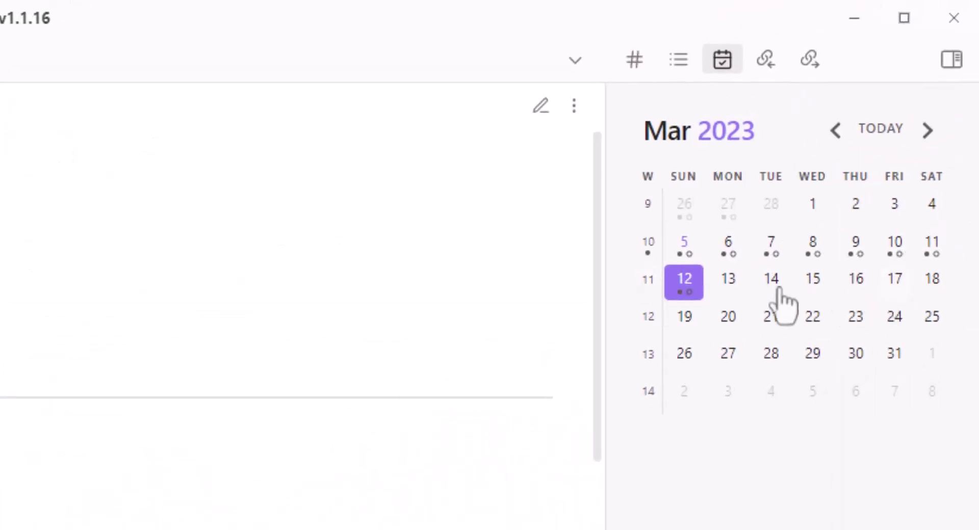
# Step: Create the 2023-W11 weekly note and look over its embedded 2023-03-12 pictures
pyautogui.click(647, 281)
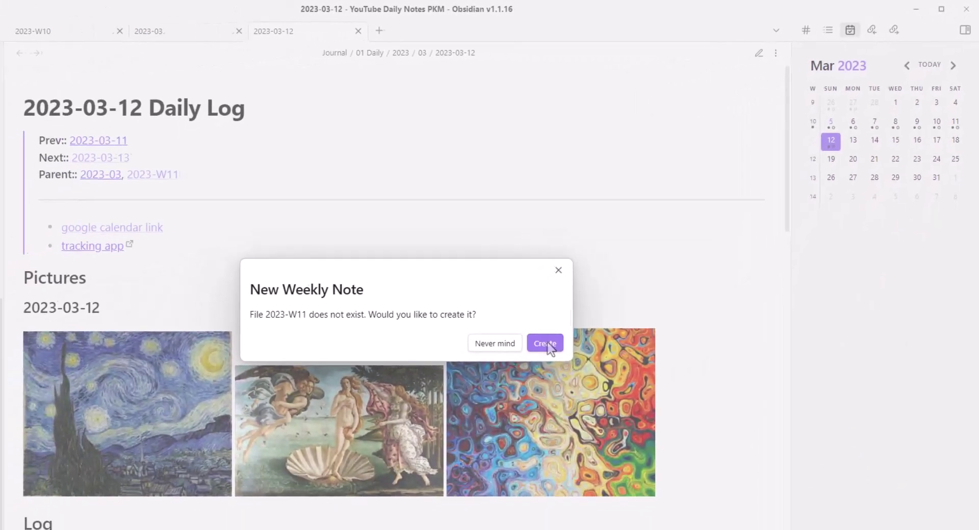
pyautogui.click(460, 410)
pyautogui.scroll(-5, 393, 382)
pyautogui.scroll(5, 170, 381)
pyautogui.scroll(-9, 186, 399)
pyautogui.scroll(8, 295, 375)
pyautogui.scroll(-3, 271, 427)
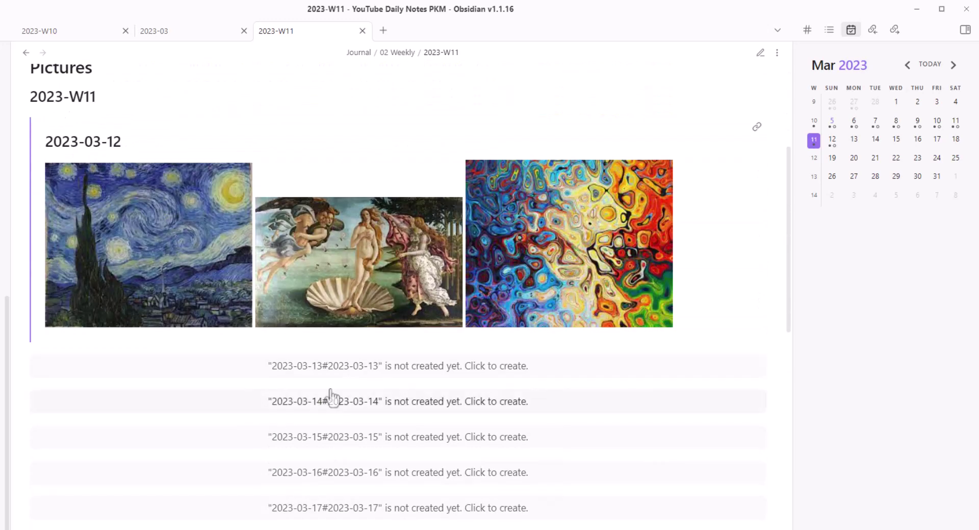
pyautogui.scroll(-5, 331, 393)
# Step: Write the weekly review log entry 'this was a week of art' and return to reading view
pyautogui.hotkey('ctrl', 'e')
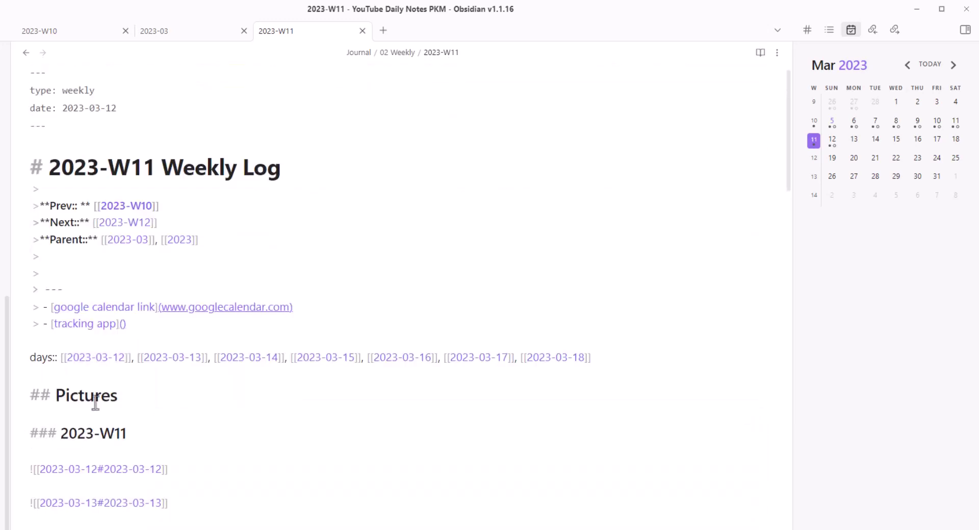
pyautogui.scroll(-1, 81, 378)
pyautogui.scroll(-4, 94, 410)
pyautogui.scroll(-1, 86, 524)
pyautogui.scroll(5, 74, 418)
pyautogui.scroll(-5, 73, 402)
pyautogui.scroll(2, 84, 420)
pyautogui.scroll(-6, 106, 421)
pyautogui.write('this was a')
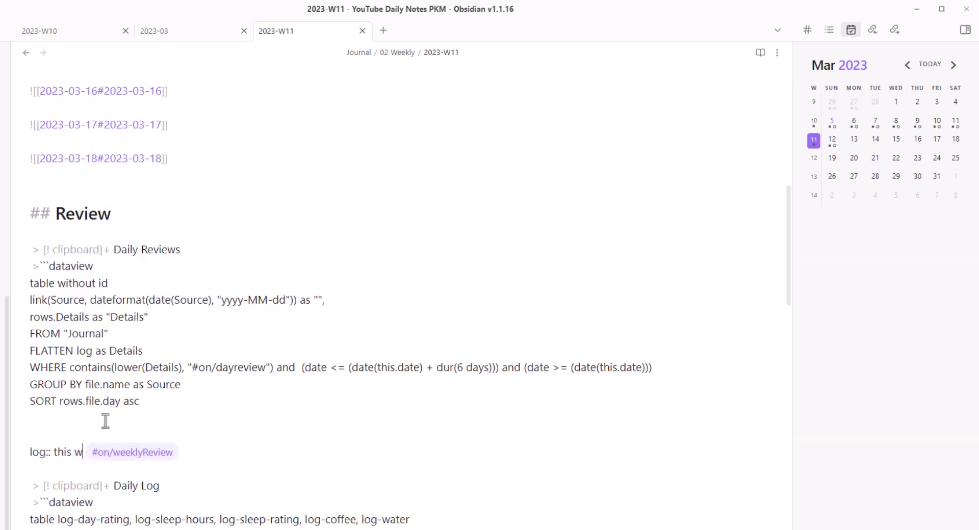
pyautogui.write(' week of art')
pyautogui.scroll(3, 128, 403)
pyautogui.hotkey('ctrl', 'e')
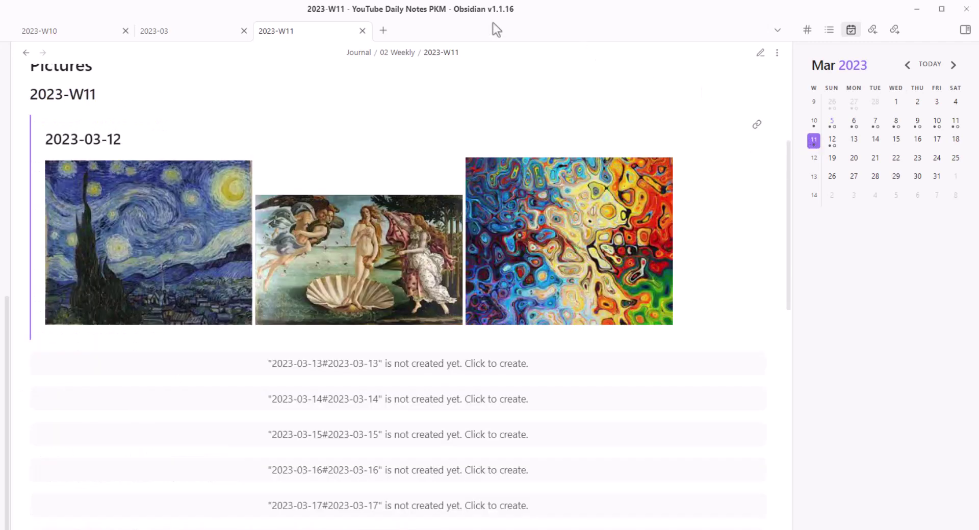
# Step: Switch to the 2023-03 monthly note and collapse its Pictures section
pyautogui.click(385, 33)
pyautogui.click(167, 33)
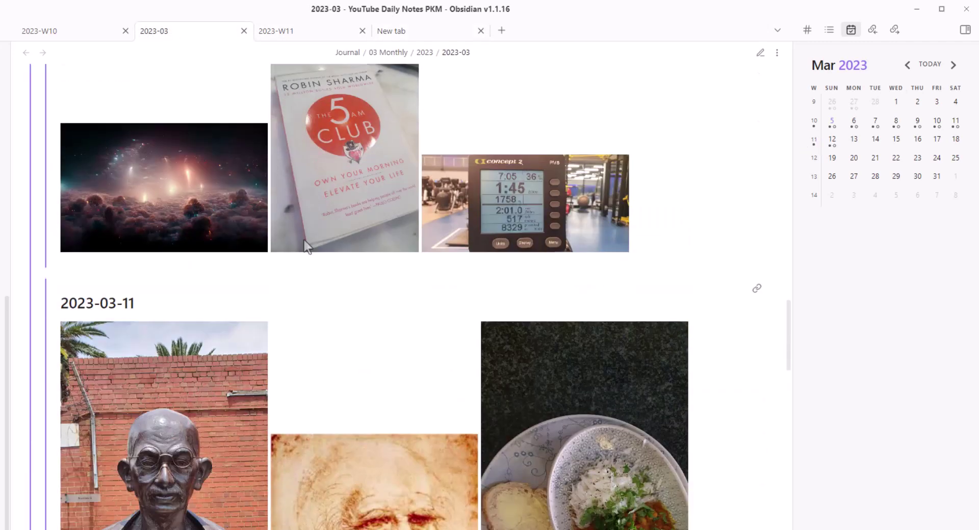
pyautogui.scroll(-5, 304, 239)
pyautogui.scroll(10, 220, 301)
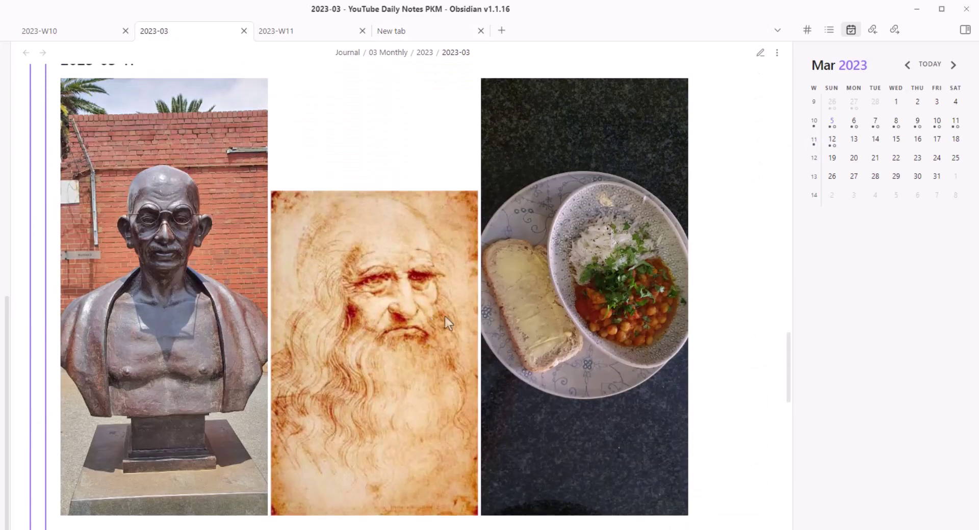
pyautogui.scroll(5, 178, 300)
pyautogui.scroll(5, 139, 305)
pyautogui.scroll(5, 107, 301)
pyautogui.scroll(10, 74, 294)
pyautogui.click(25, 268)
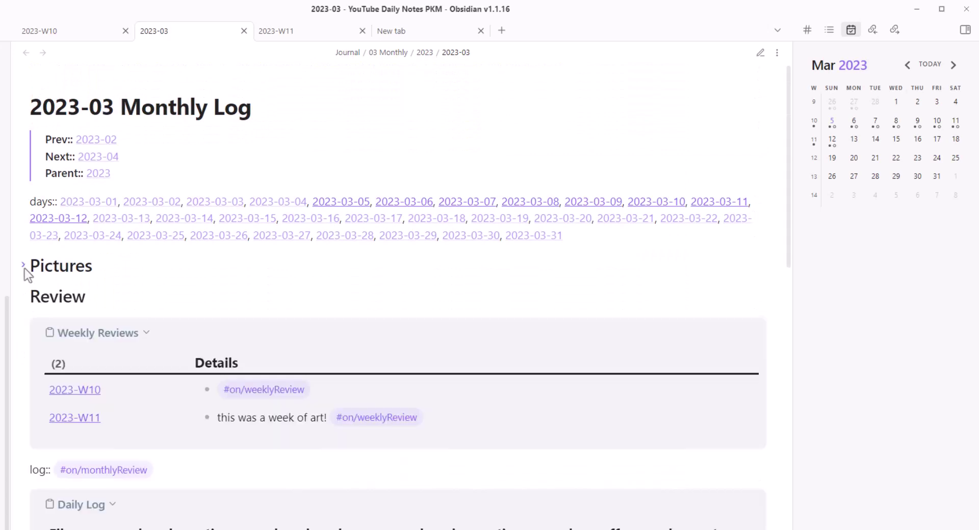
# Step: Expand the Experiences and Podcasts tracking tables
pyautogui.scroll(-1, 206, 344)
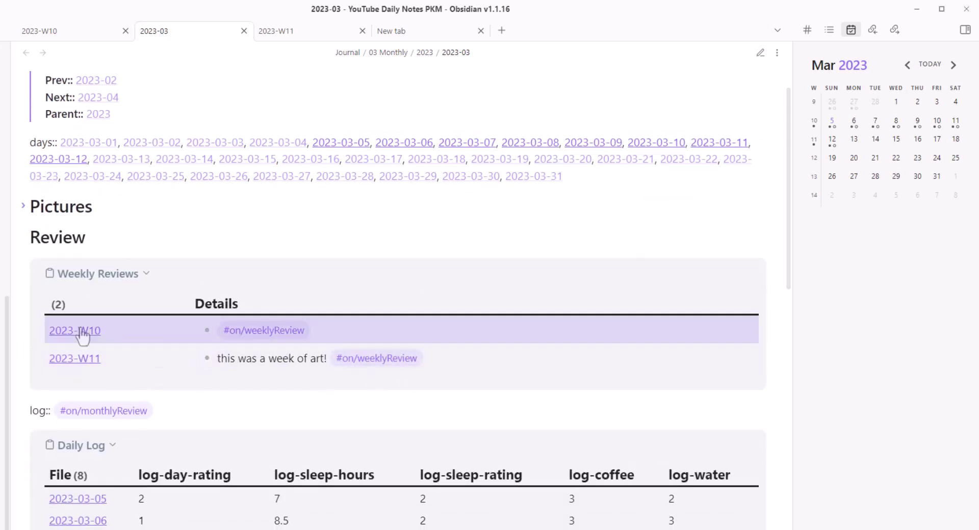
pyautogui.scroll(-2, 149, 256)
pyautogui.scroll(-8, 240, 323)
pyautogui.scroll(-2, 239, 331)
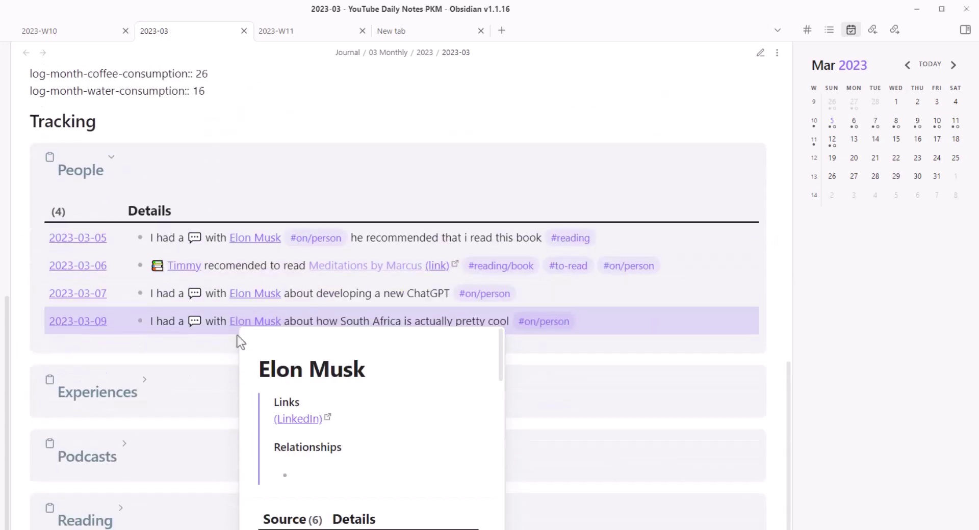
pyautogui.click(139, 362)
pyautogui.scroll(-3, 219, 365)
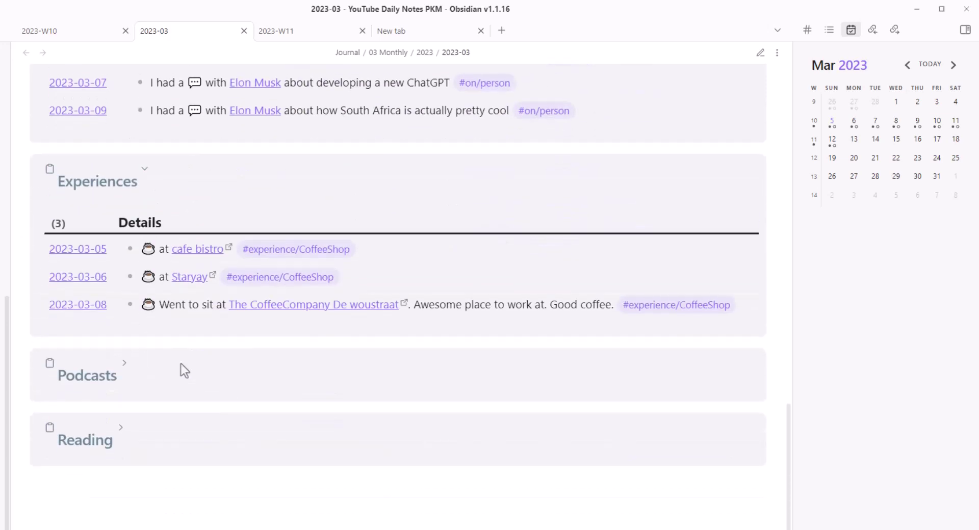
pyautogui.click(130, 366)
pyautogui.scroll(-4, 254, 368)
pyautogui.scroll(-5, 510, 387)
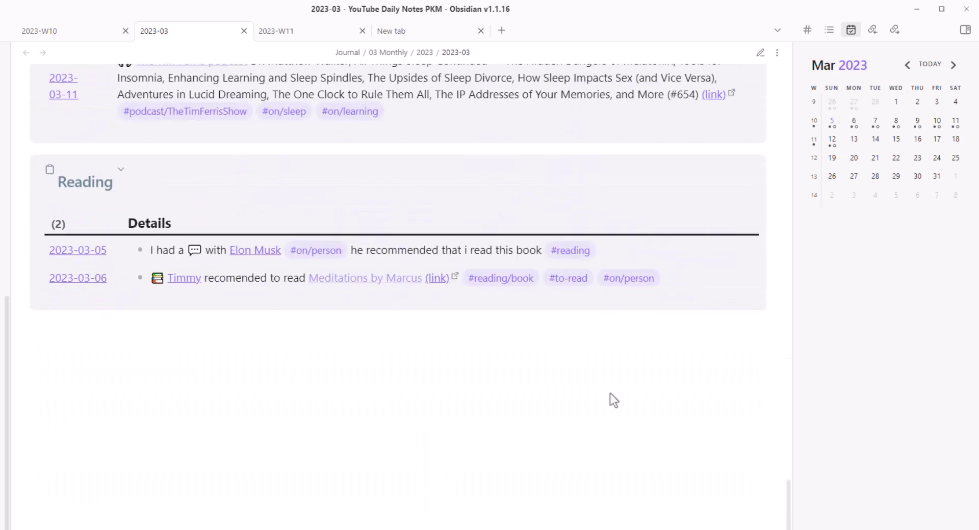
pyautogui.scroll(7, 625, 393)
pyautogui.scroll(10, 633, 411)
pyautogui.scroll(10, 622, 426)
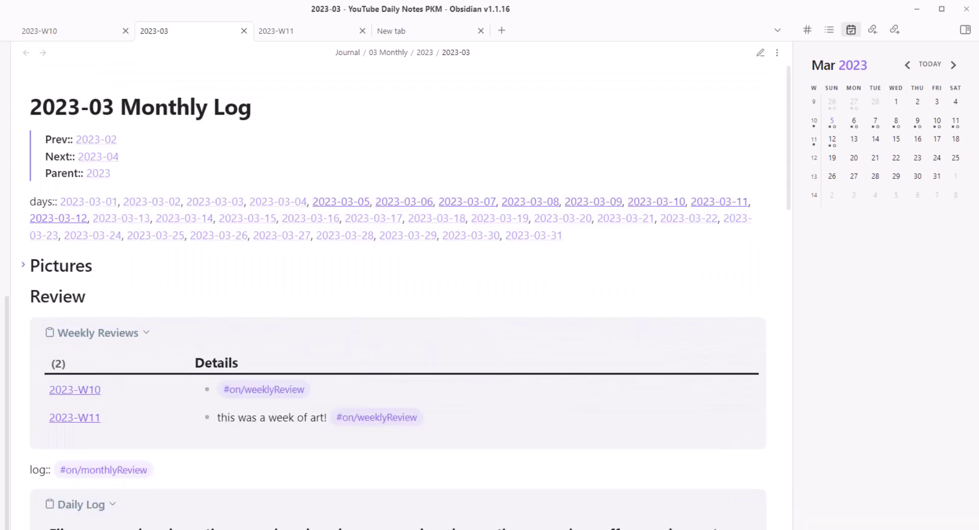